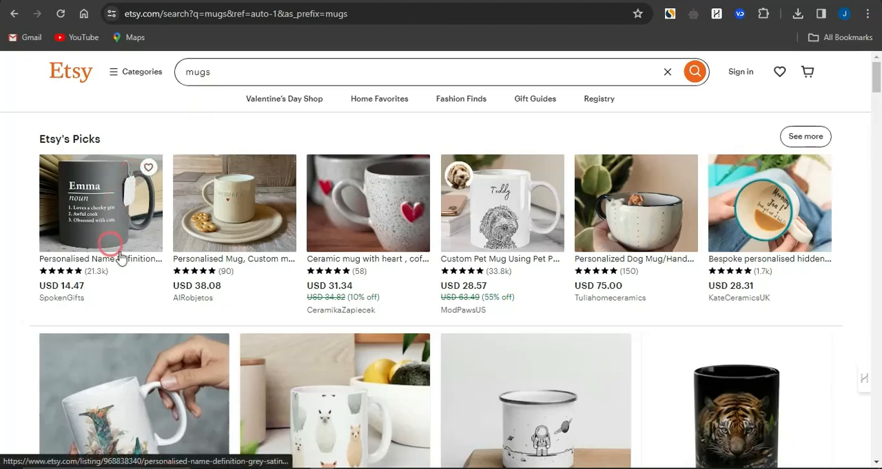
- Look through the Etsy mug search results, checking the prices and review counts of Etsy's Picks
scroll(191, 353, down, 3)
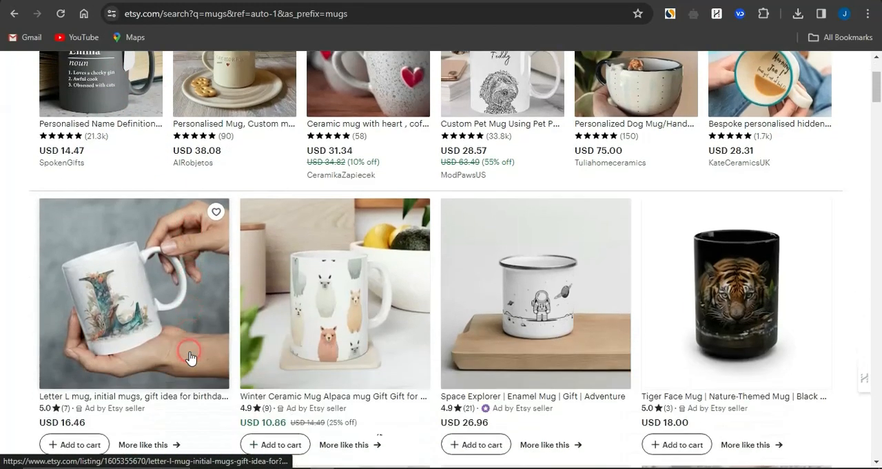
scroll(190, 355, down, 2)
scroll(190, 354, up, 5)
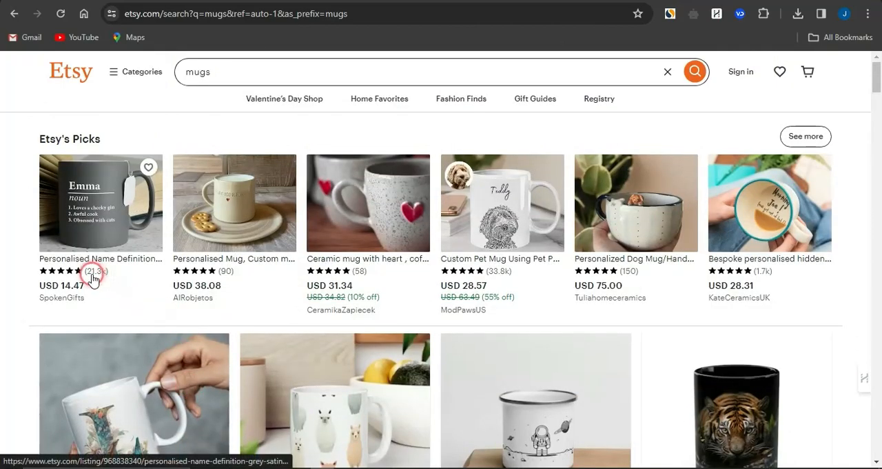
click(88, 277)
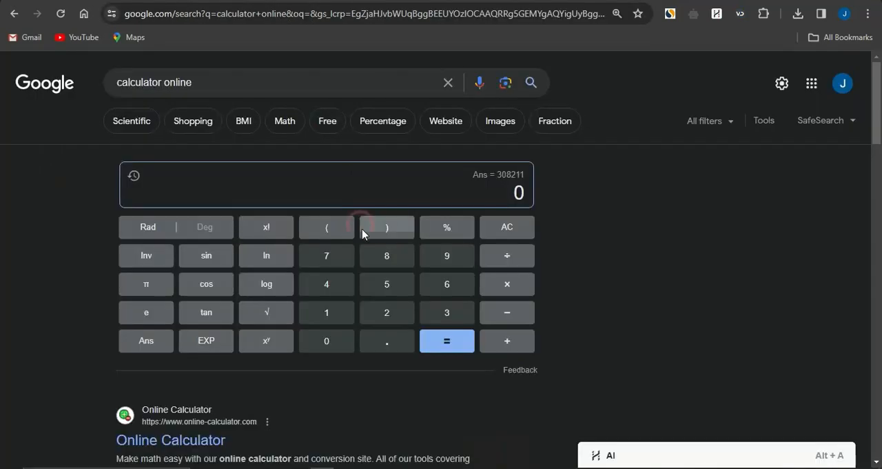
- In Google's online calculator, multiply 21300 by 14.47 to estimate the first personalised mug's sales revenue
click(366, 317)
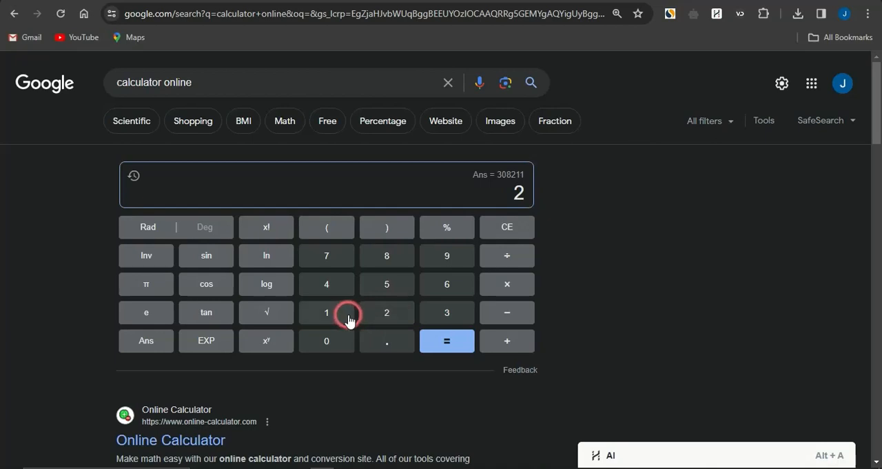
click(334, 318)
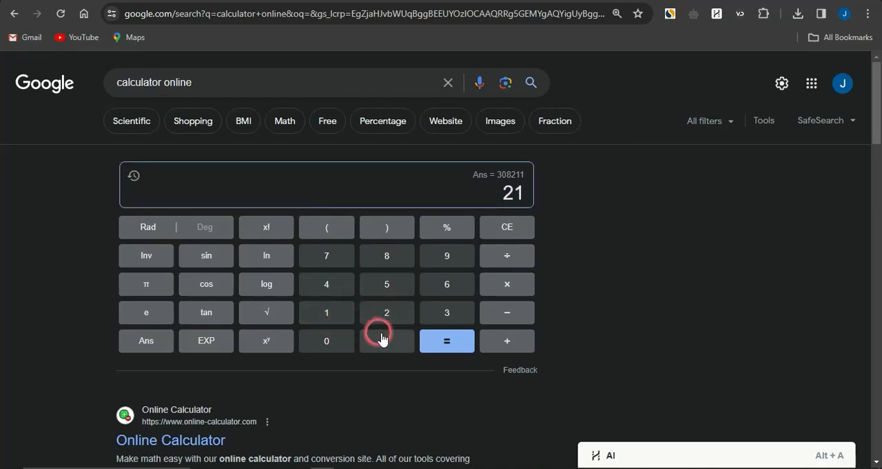
click(429, 322)
click(331, 345)
click(332, 345)
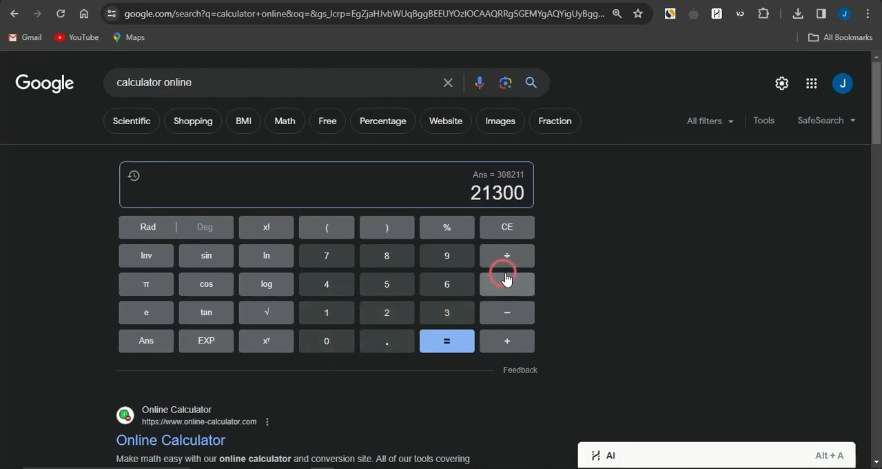
click(509, 281)
click(345, 315)
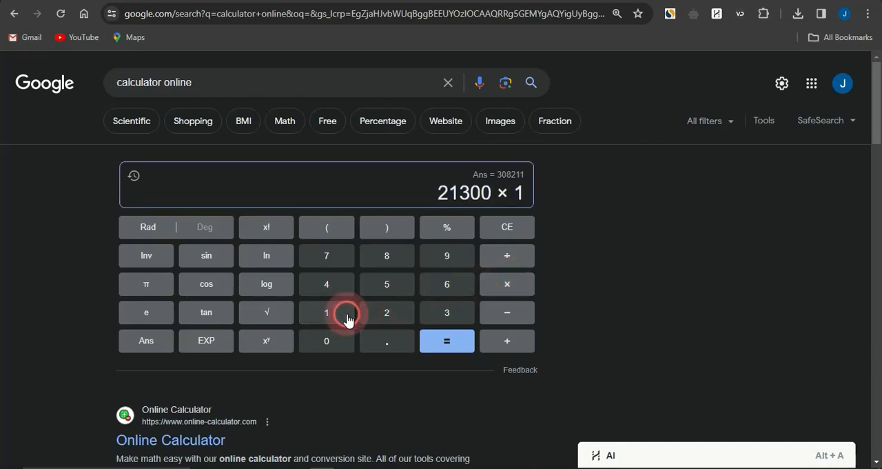
click(332, 288)
click(368, 339)
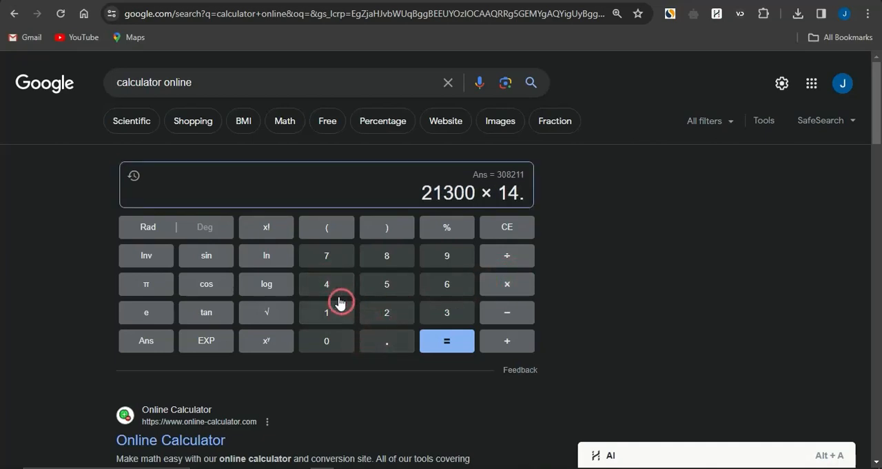
click(330, 288)
click(330, 262)
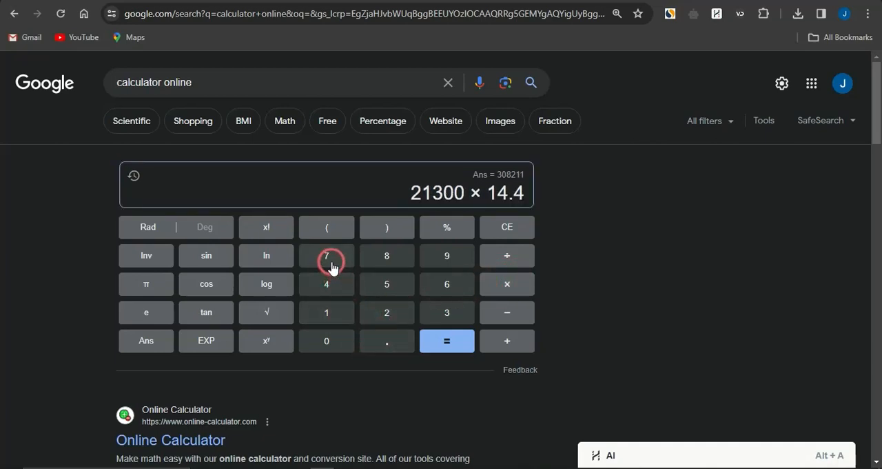
click(443, 340)
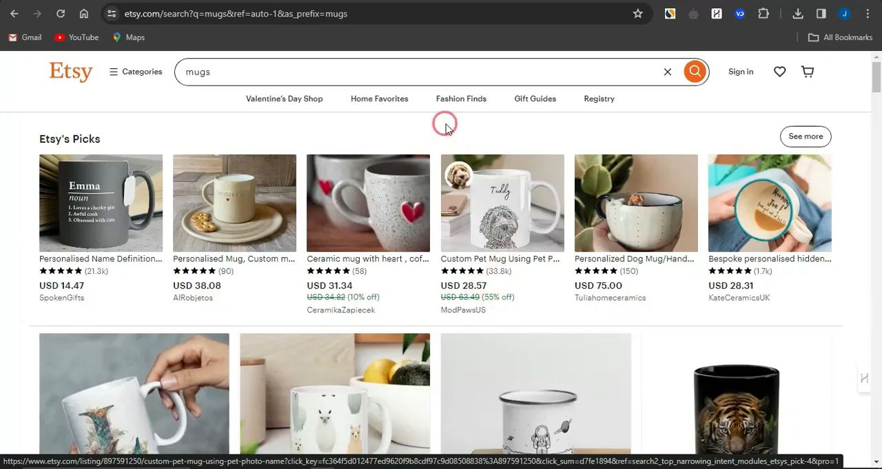
- Switch from Etsy to the online calculator, multiply 33800 by 28.57 for the custom pet mug, and highlight the result
click(275, 1)
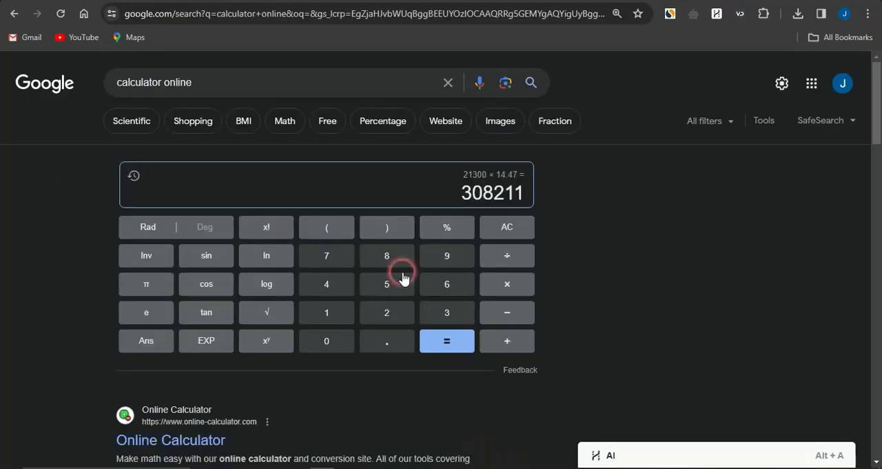
click(438, 312)
click(438, 313)
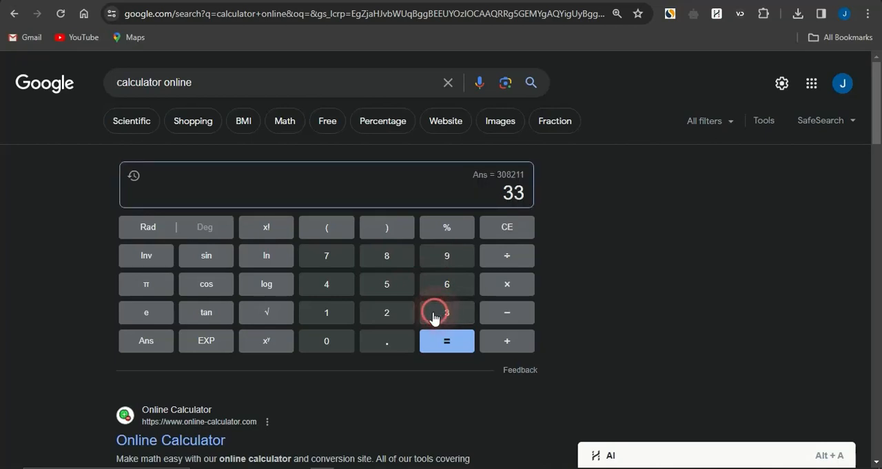
click(386, 255)
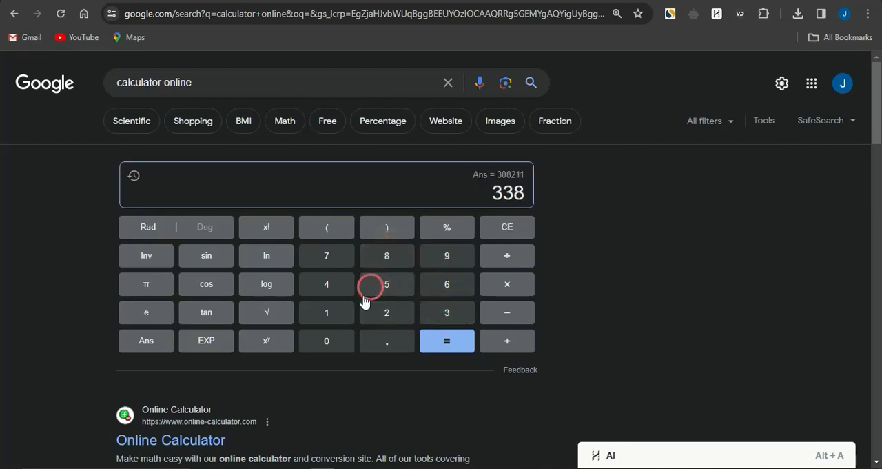
double_click(341, 340)
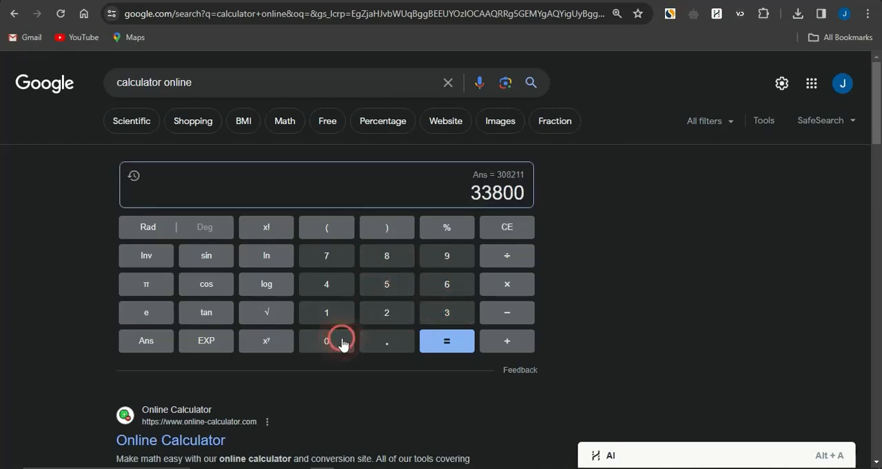
click(502, 285)
click(387, 314)
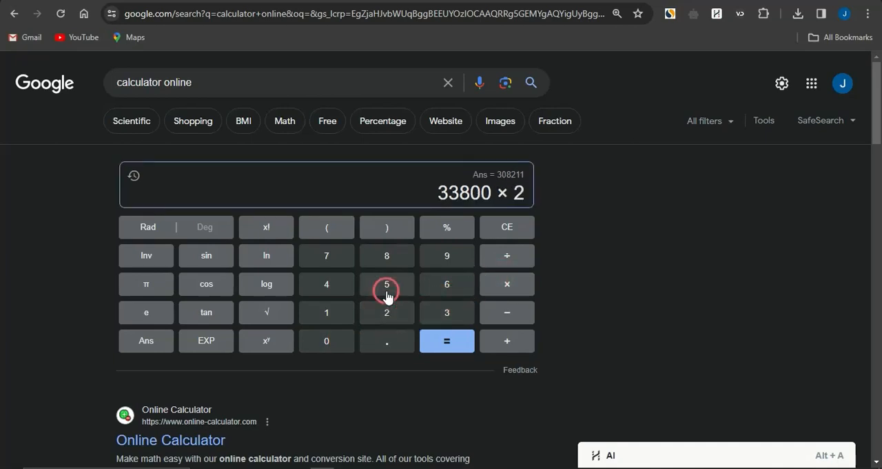
click(386, 257)
click(387, 342)
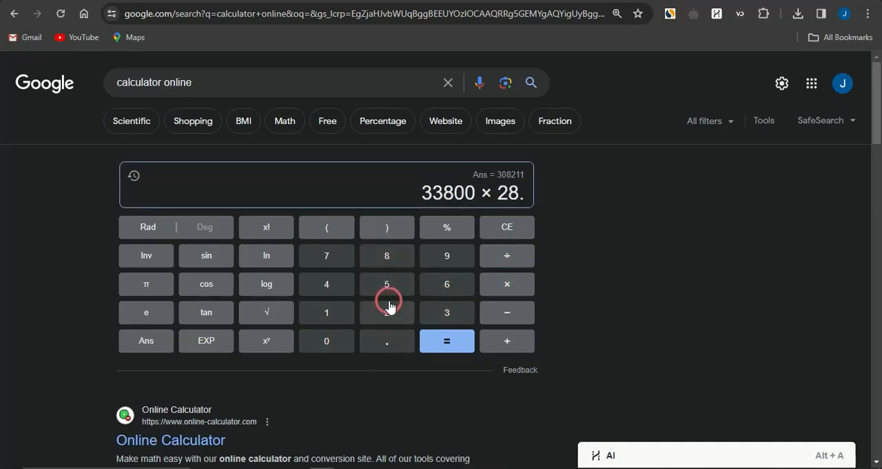
click(387, 286)
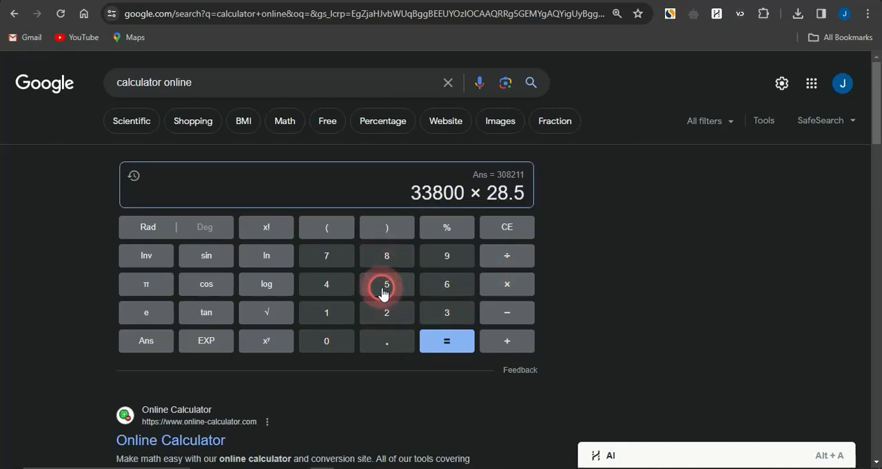
click(328, 258)
click(444, 342)
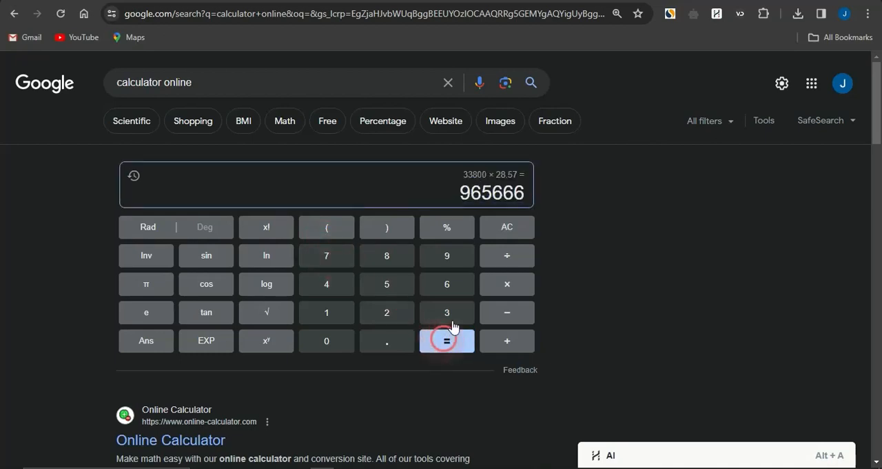
drag(486, 189, 462, 189)
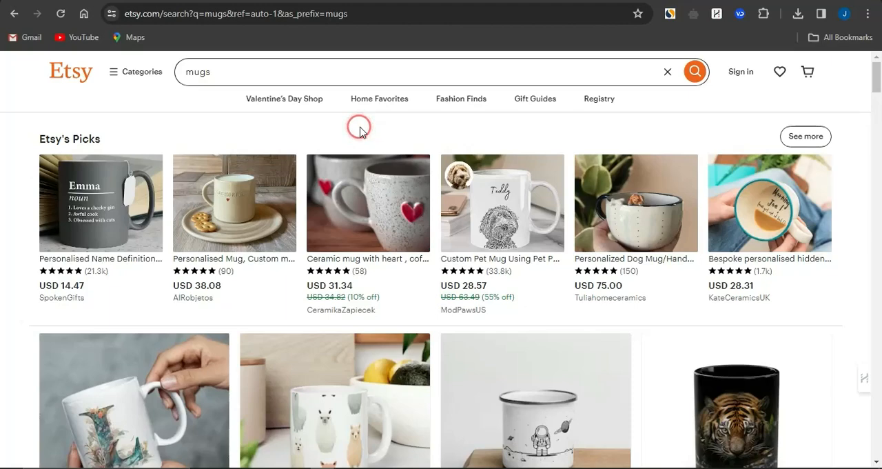
- Switch to the Redbubble site and view its designs and product categories
click(338, 2)
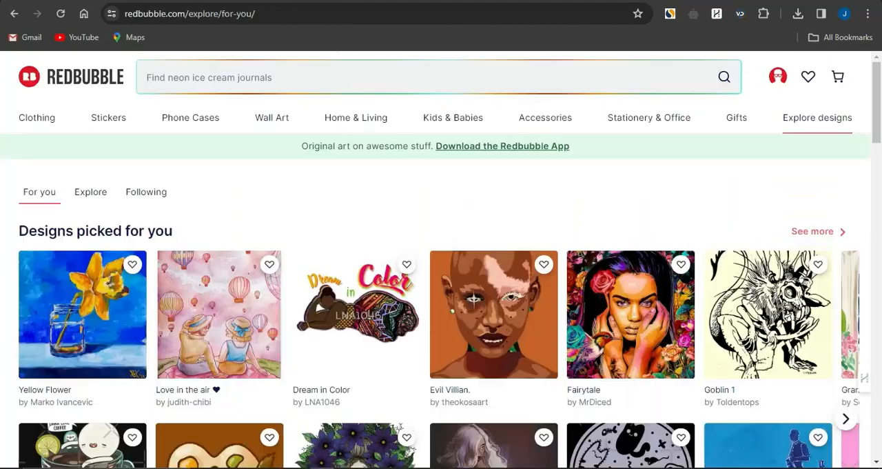
mouse_move(355, 118)
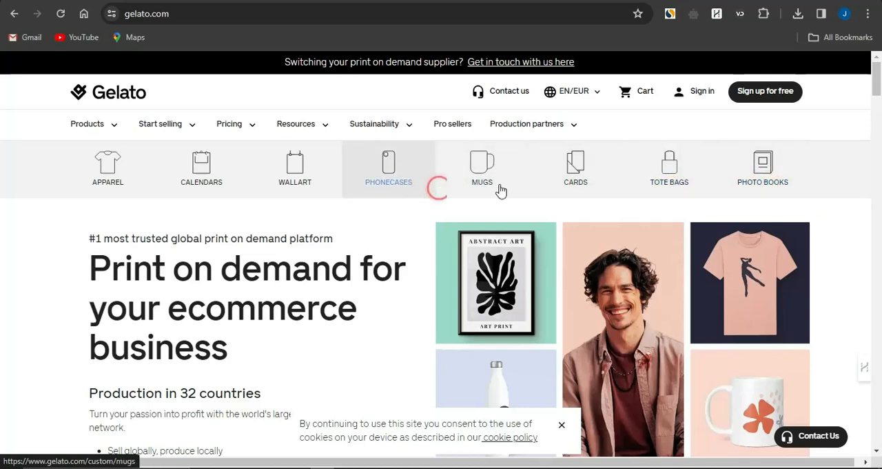
- Go through Gelato's free sign-up and start creating a single product from the dashboard
click(765, 102)
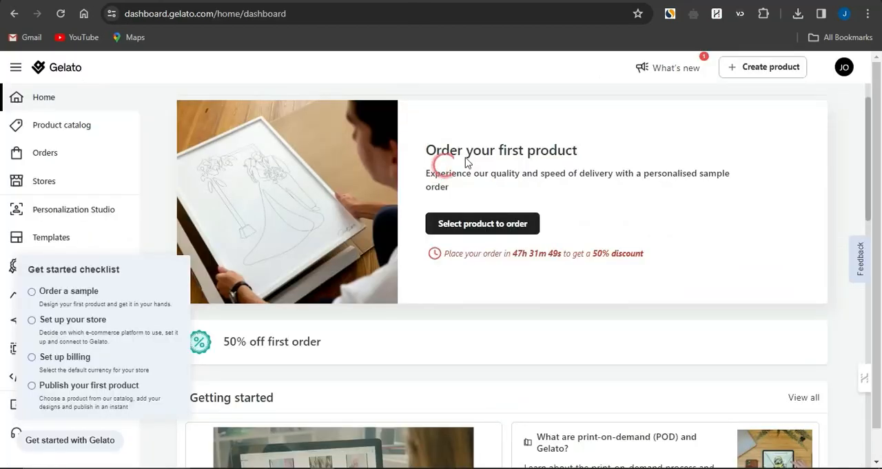
click(763, 69)
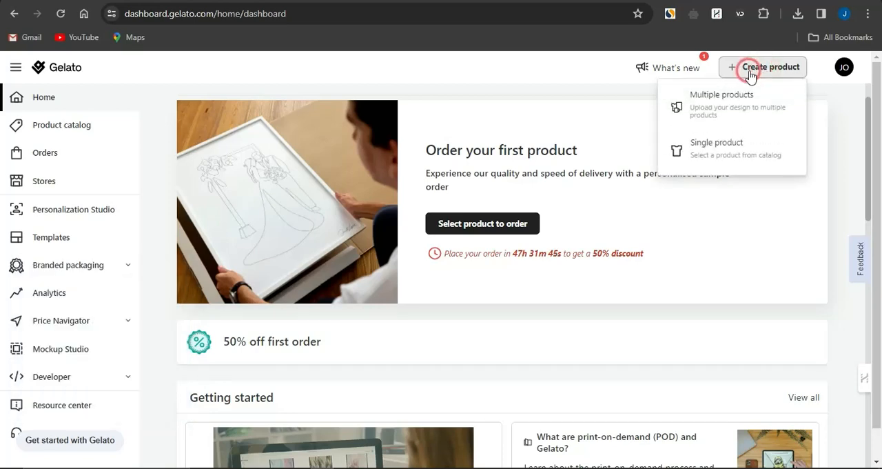
click(717, 141)
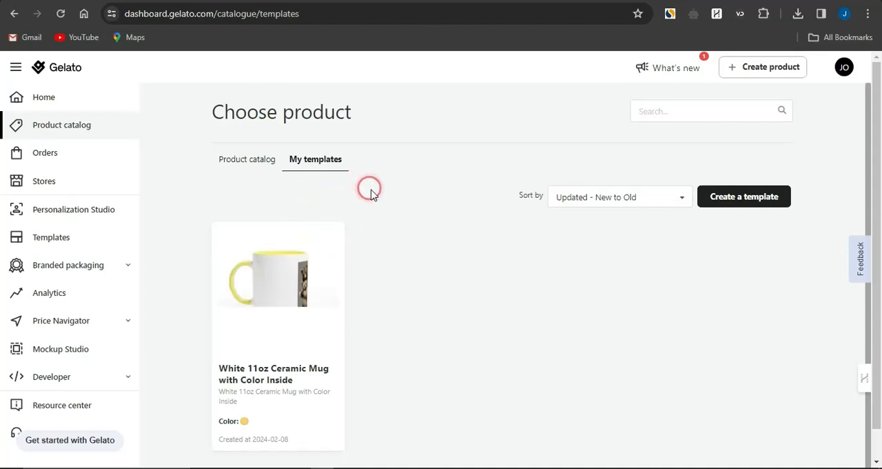
- Leave the saved templates for the product catalog and open the Mugs category
mouse_move(296, 265)
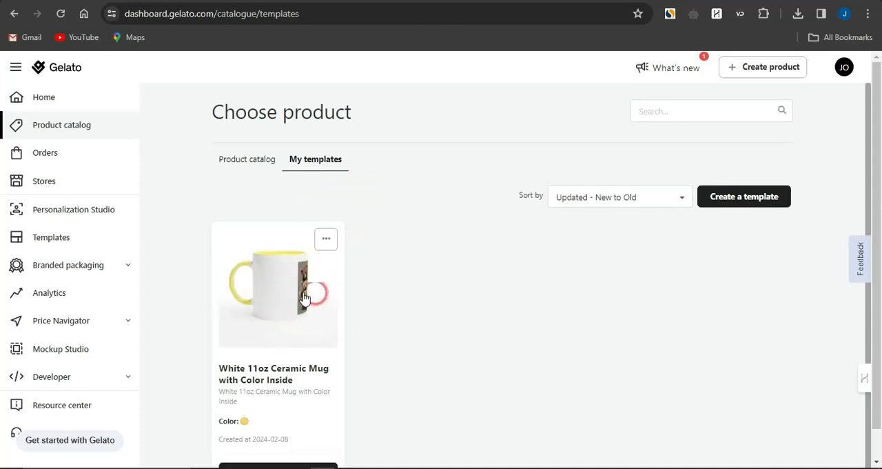
scroll(260, 345, down, 1)
scroll(260, 345, up, 1)
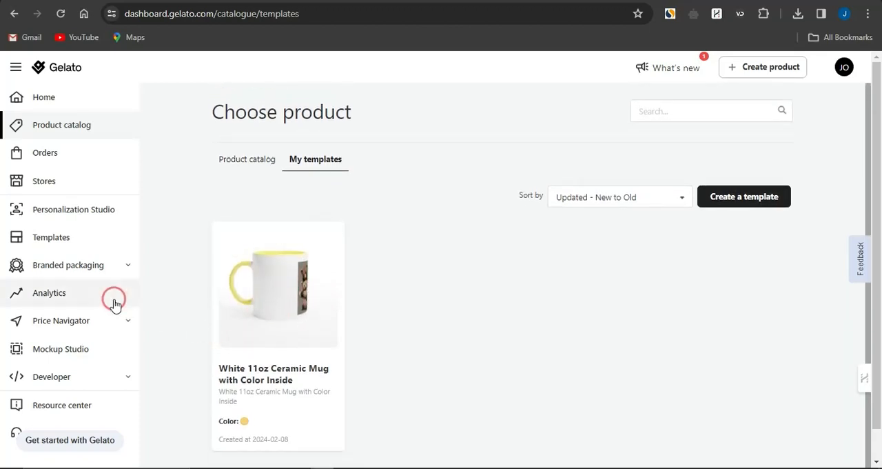
click(253, 161)
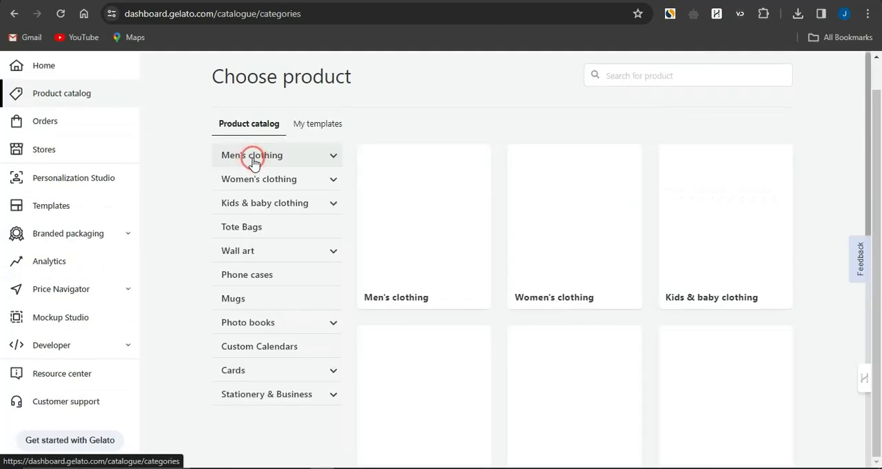
click(252, 297)
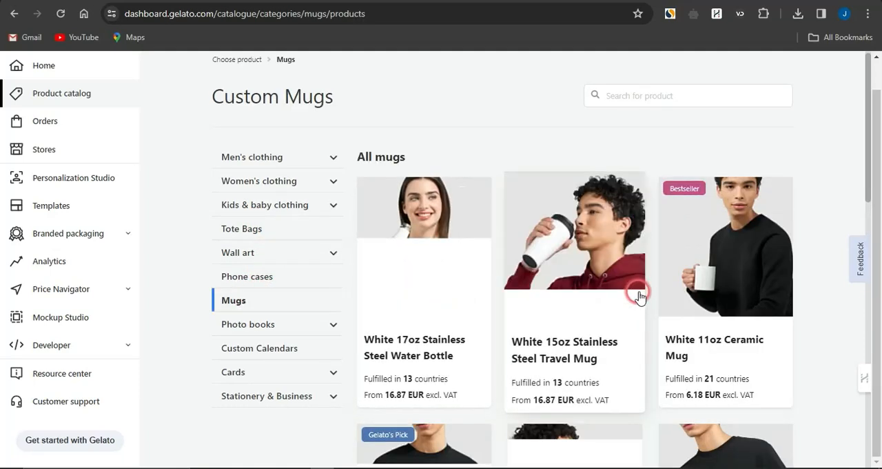
- Browse the custom mugs, open the Magic 11oz Ceramic Mug, and review its product page
scroll(583, 288, down, 2)
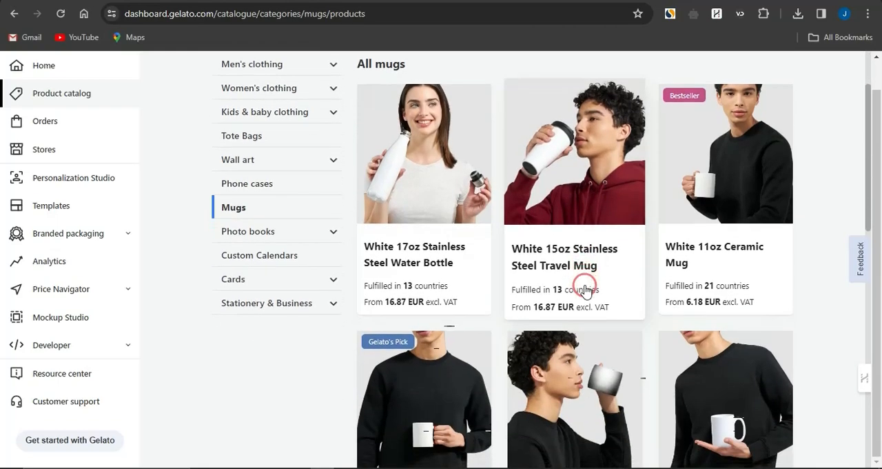
scroll(585, 290, down, 1)
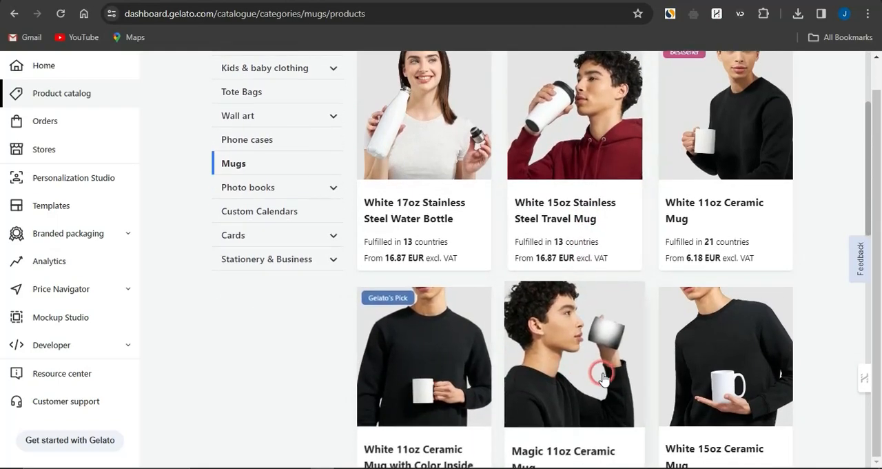
scroll(603, 378, up, 1)
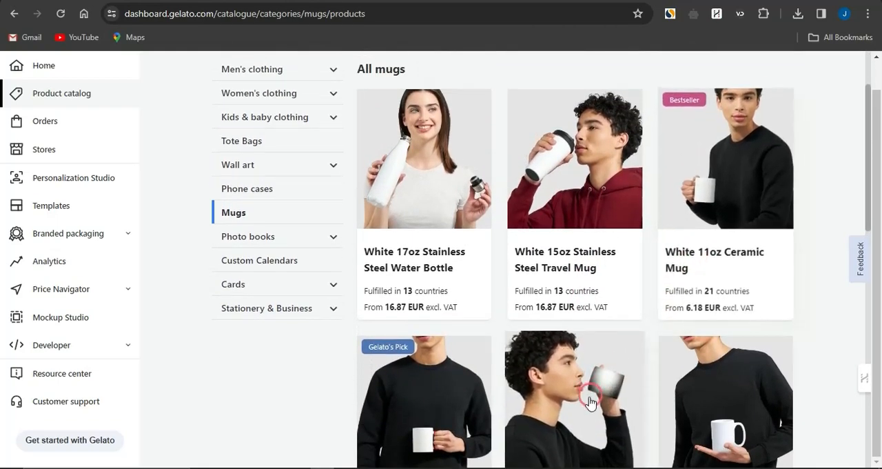
scroll(590, 403, down, 3)
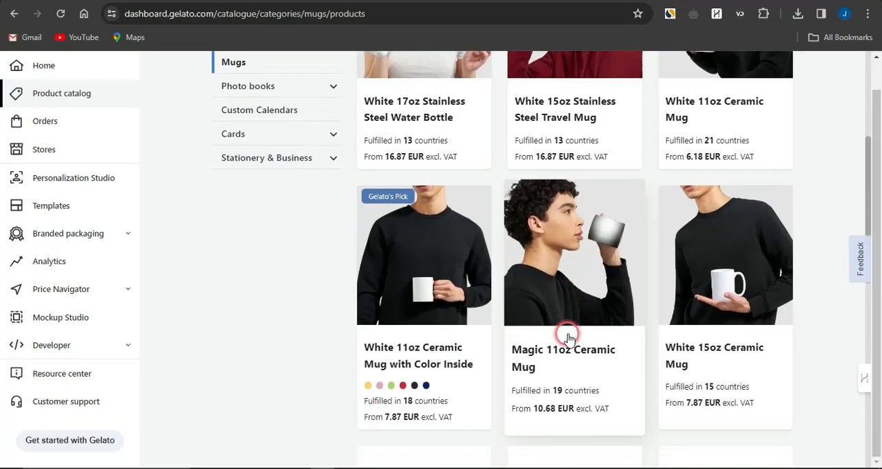
click(558, 278)
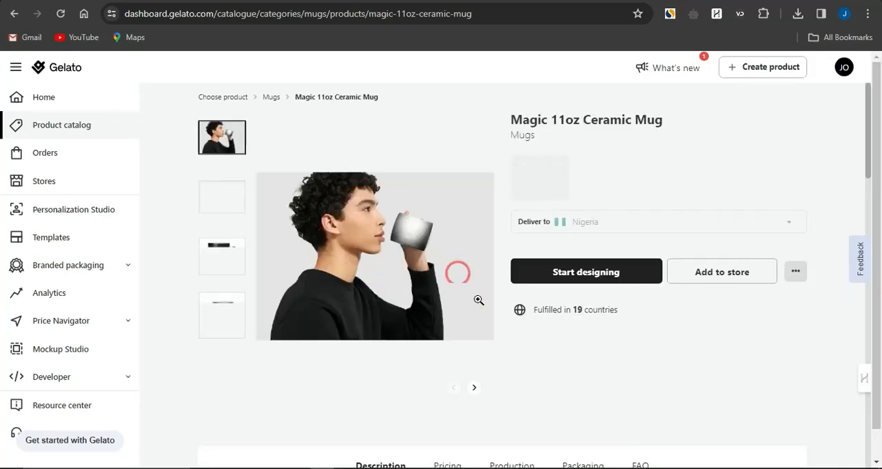
scroll(528, 363, down, 2)
scroll(527, 363, up, 2)
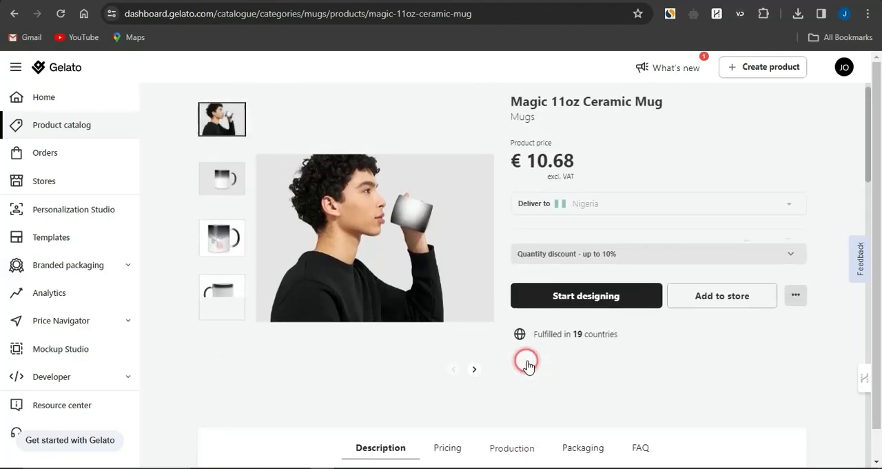
scroll(528, 363, up, 1)
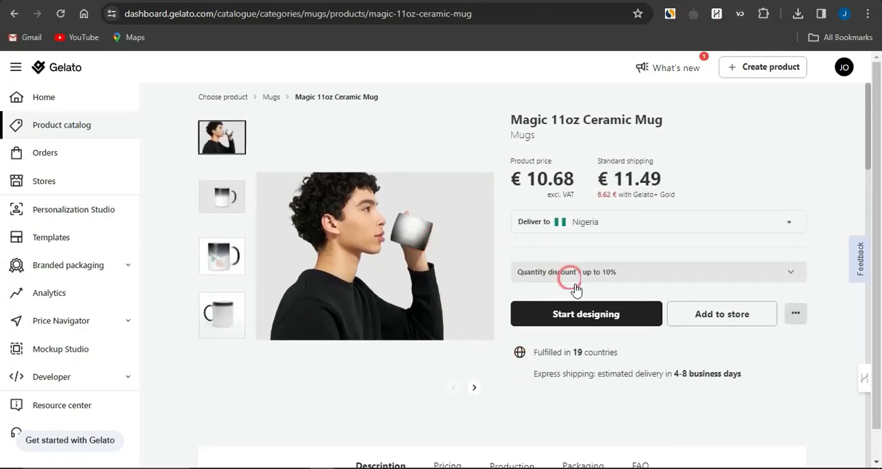
- Start designing the Magic 11oz Ceramic Mug, and switch to Leonardo.Ai to browse its recent creations
click(583, 314)
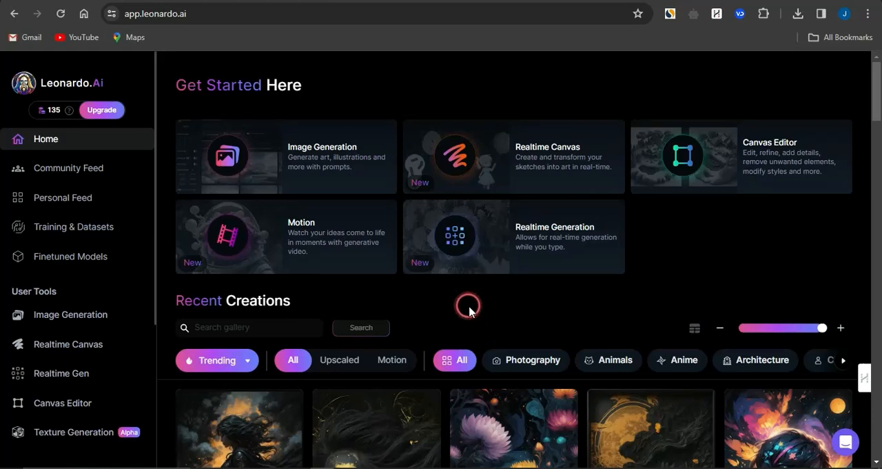
scroll(469, 308, down, 5)
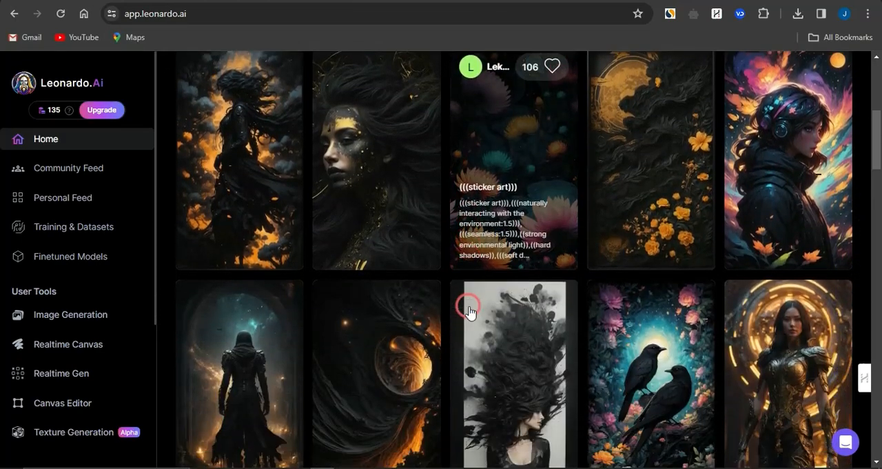
scroll(468, 310, down, 5)
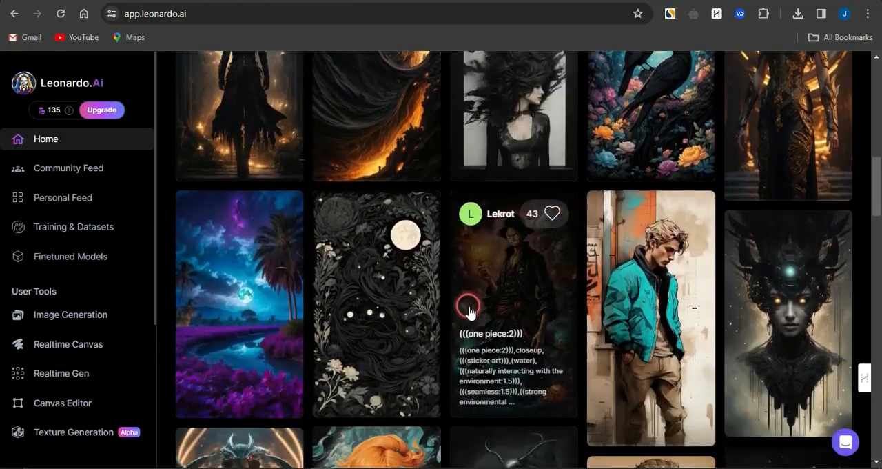
scroll(468, 311, down, 5)
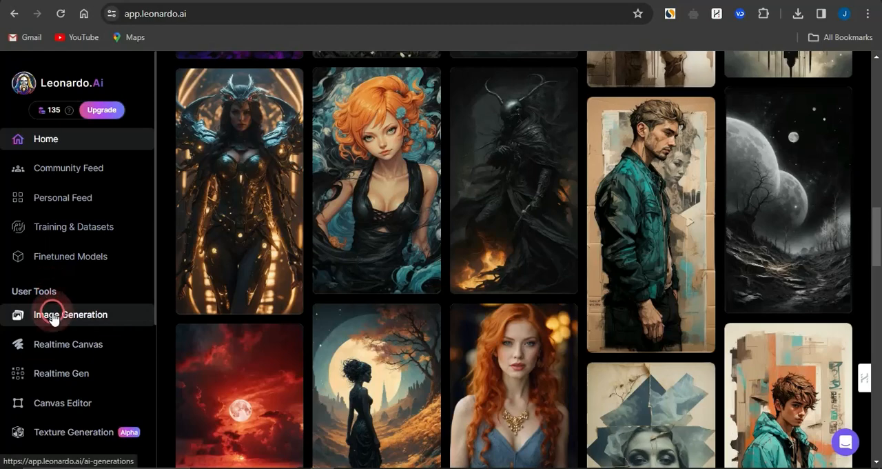
- Open Leonardo.Ai's Image Generation tool and review the previously generated bear and cat images
click(159, 313)
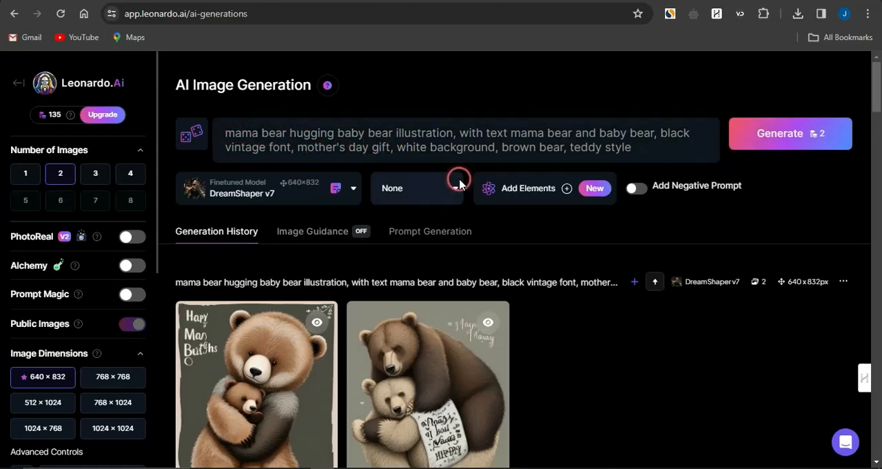
scroll(559, 352, down, 3)
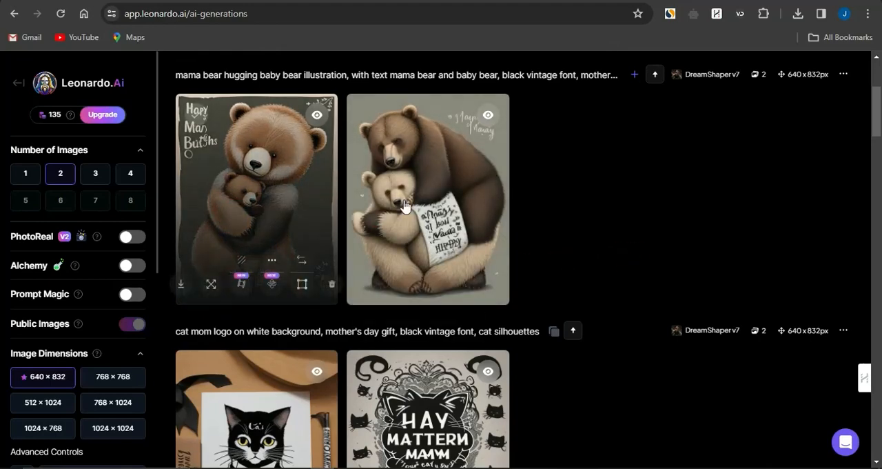
scroll(504, 284, down, 2)
scroll(504, 285, down, 1)
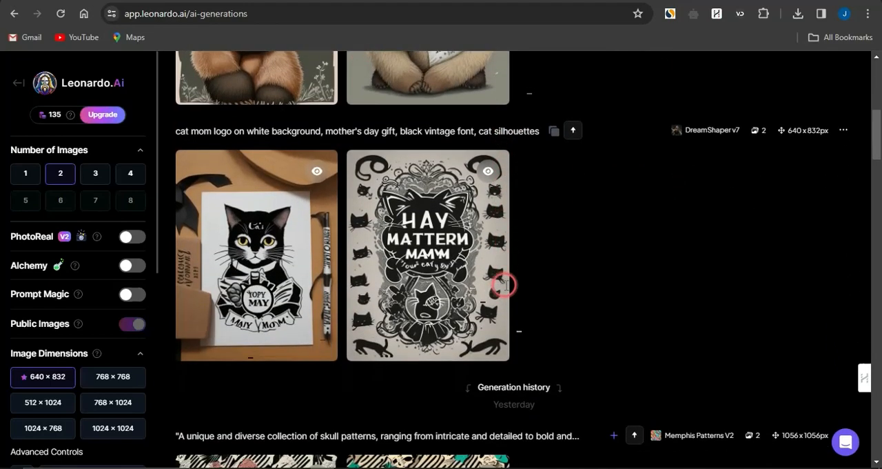
scroll(500, 281, up, 6)
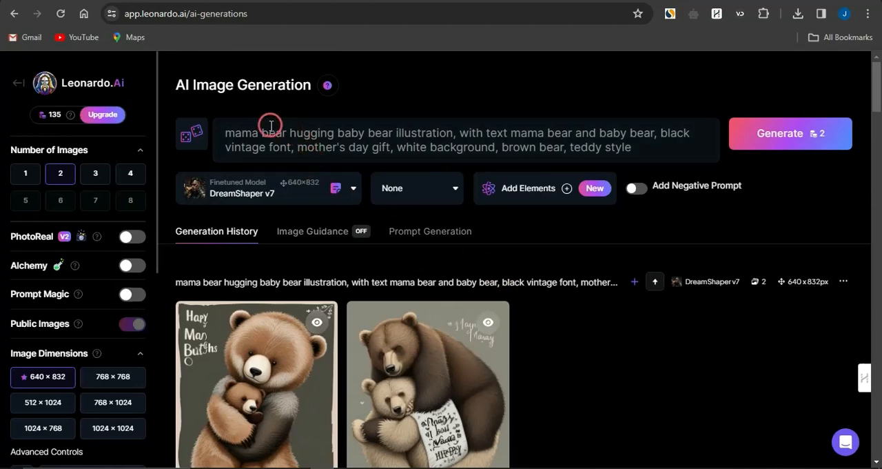
- Replace "bear" with "dog" in the prompt's "mama bear hugging", "text mama bear and baby bear" and "brown bear" phrases
click(285, 134)
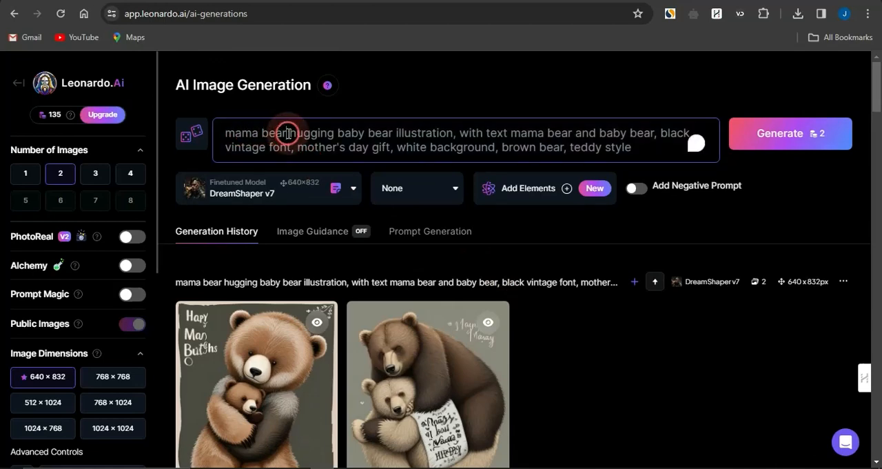
key(BackSpace)
key(BackSpace)
key(BackSpace)
key(BackSpace)
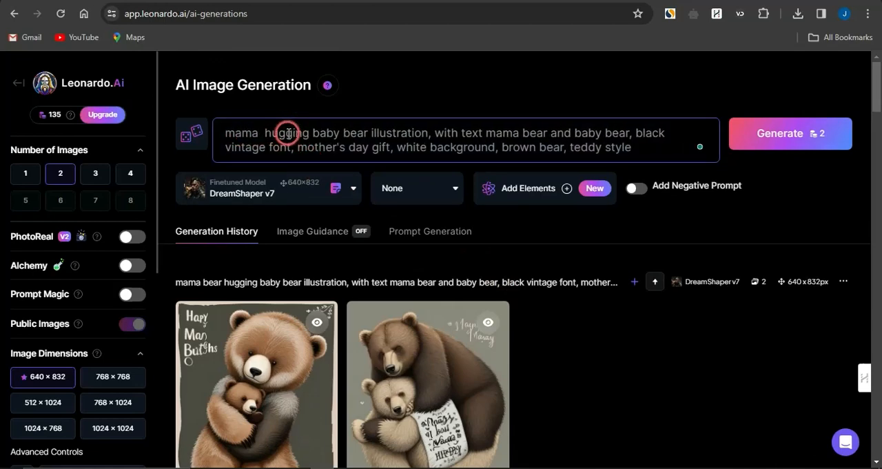
text(dog)
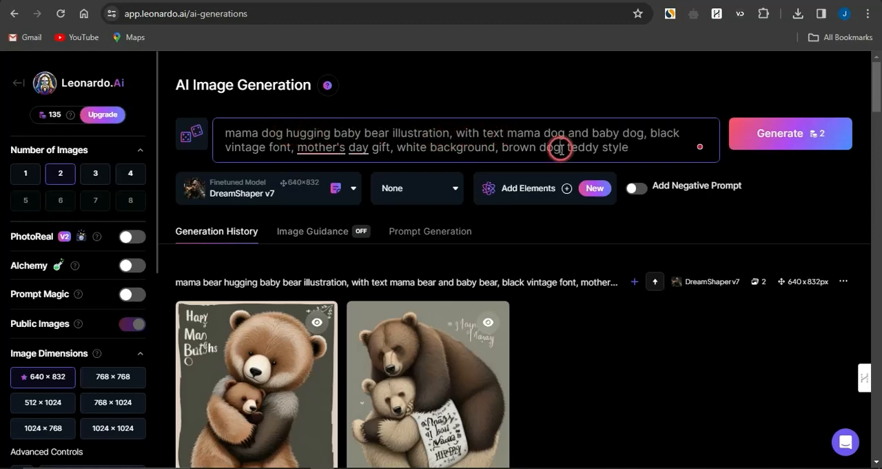
click(561, 149)
text(,)
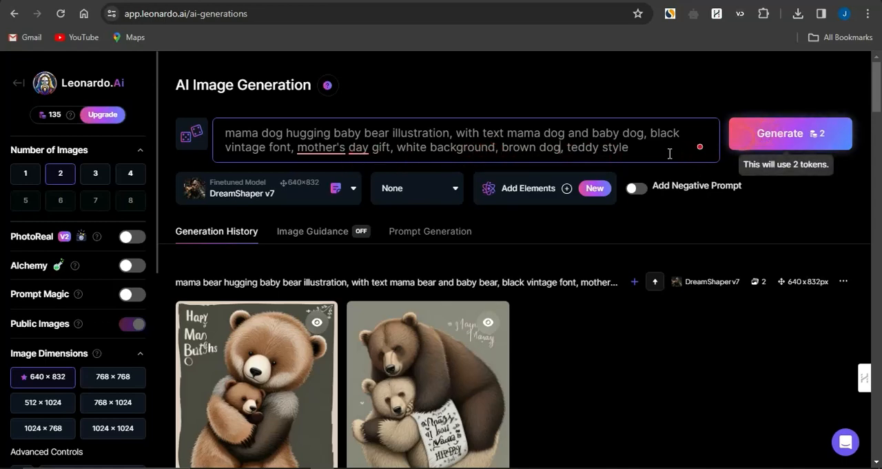
- Review the token balance, the available finetuned models, and the image count, dimension and guidance settings
mouse_move(73, 117)
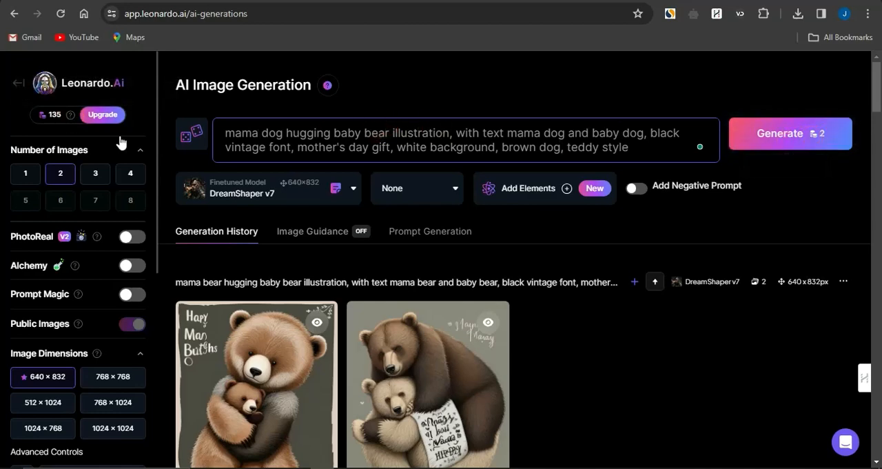
click(355, 189)
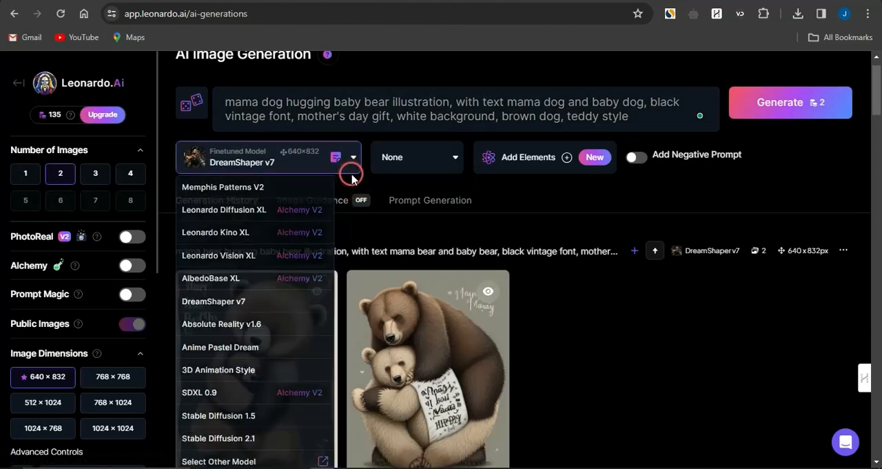
click(352, 178)
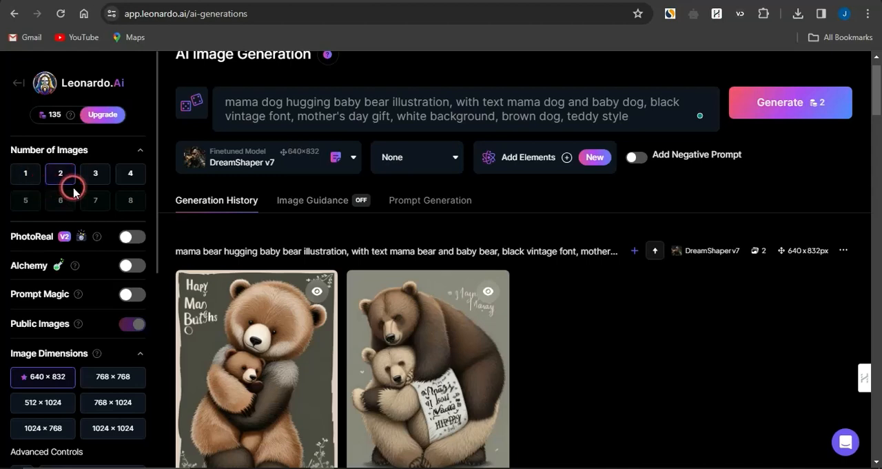
scroll(79, 343, down, 2)
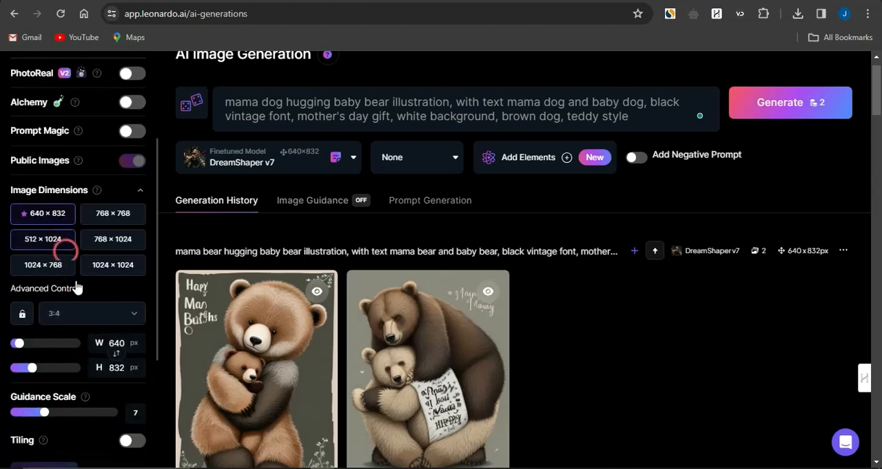
scroll(79, 369, down, 3)
scroll(78, 369, up, 5)
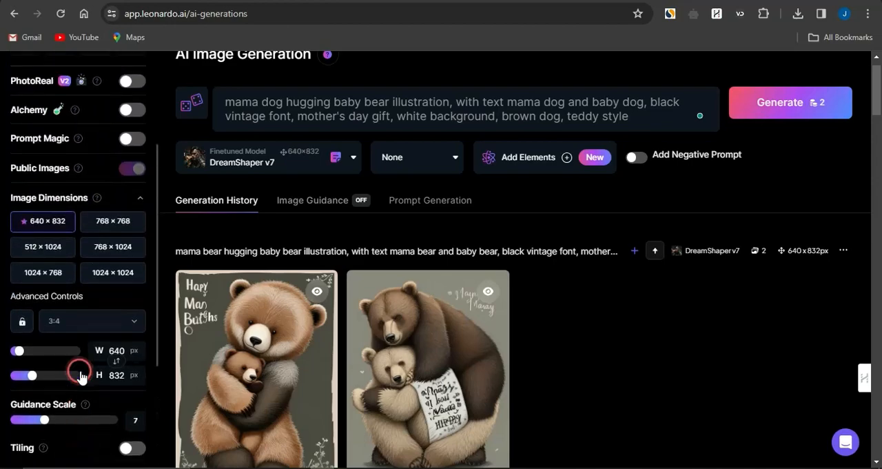
- Generate two 640 × 832 images from the edited prompt with DreamShaper v7 and download the second one
click(790, 99)
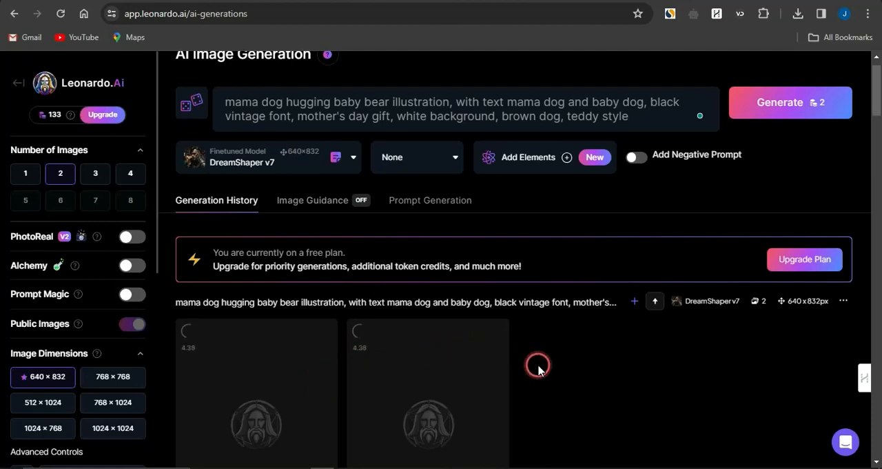
scroll(539, 369, down, 1)
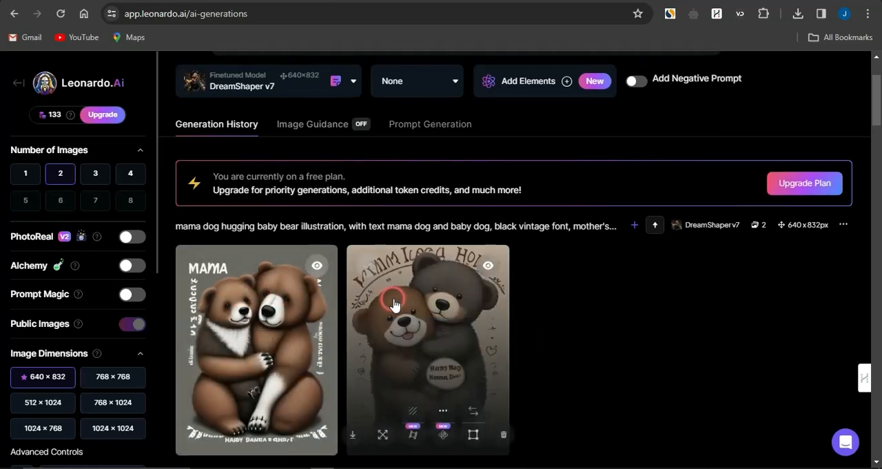
scroll(389, 305, up, 1)
scroll(319, 361, down, 2)
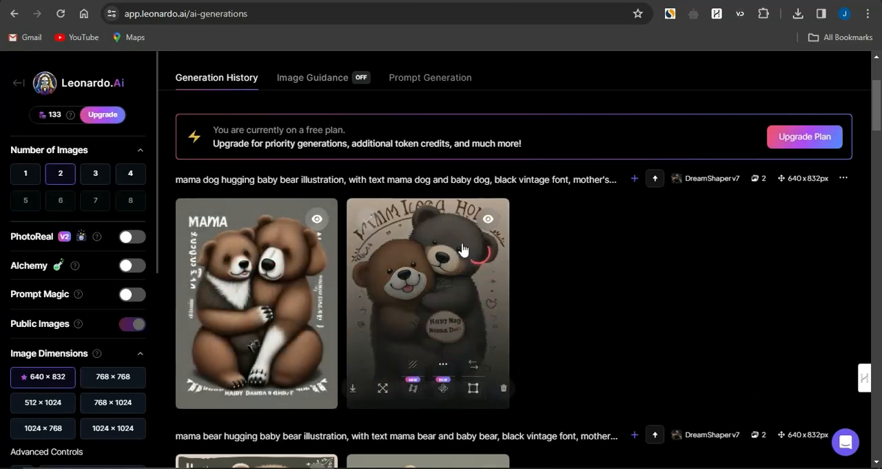
click(354, 387)
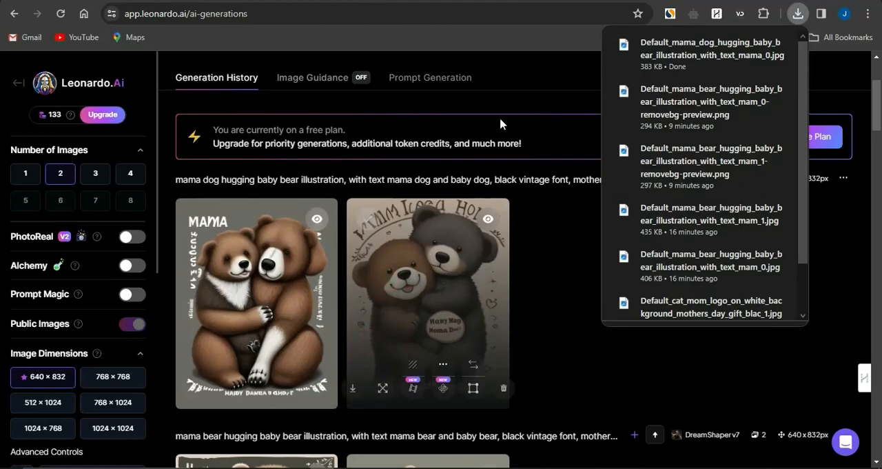
- Switch to remove.bg, try to remove the background of the downloaded mama dog image, and return to the earlier bear cutouts
click(544, 62)
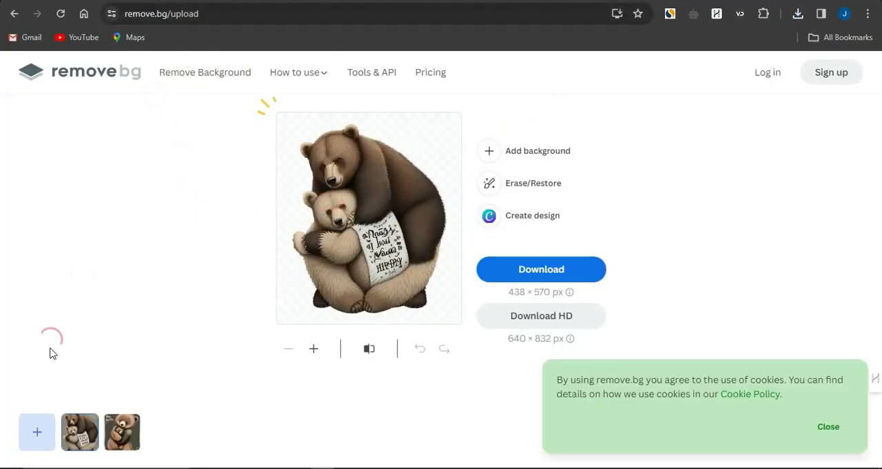
click(38, 434)
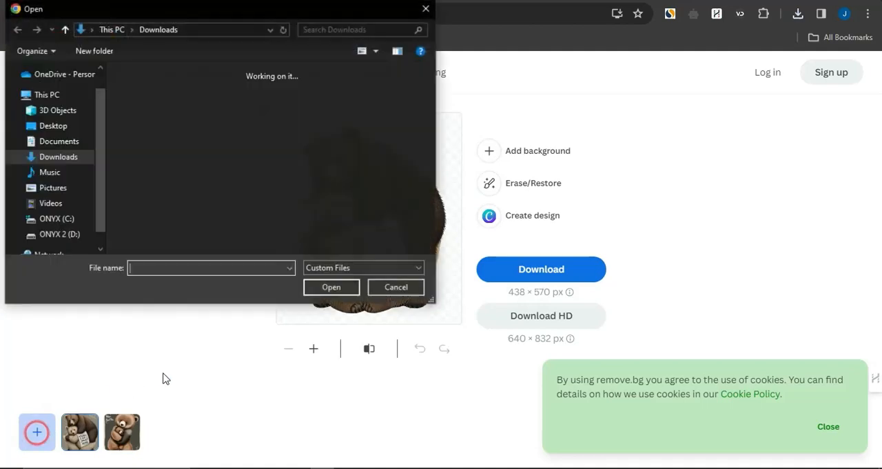
click(157, 141)
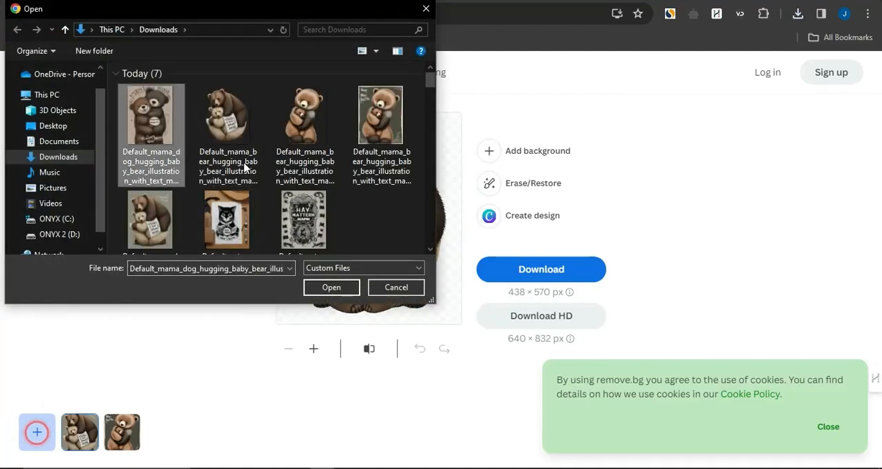
click(331, 286)
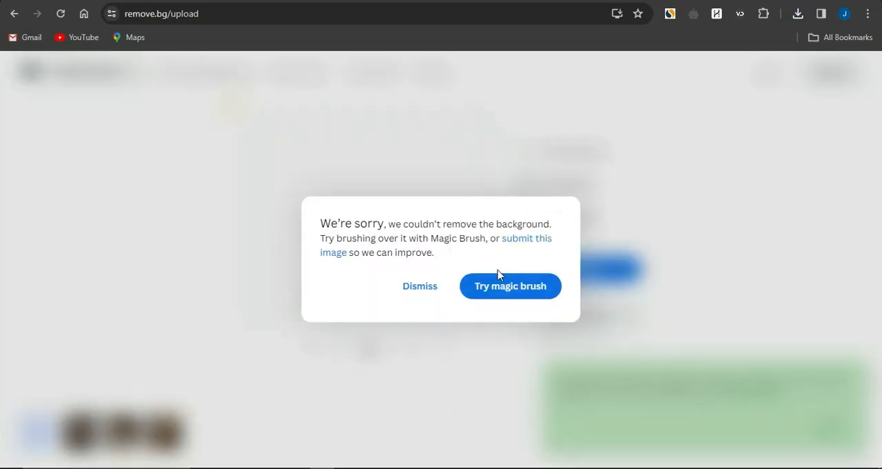
click(448, 284)
click(125, 434)
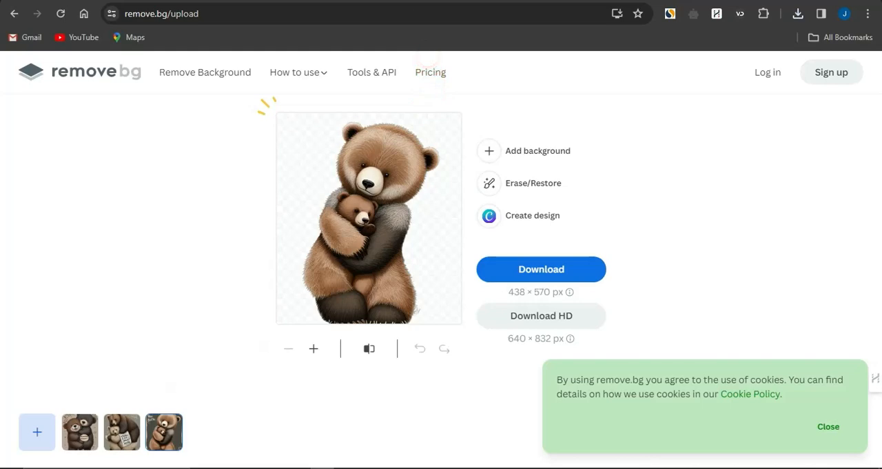
- Switch back to the Gelato mug editor and upload the two background-free mama bear images from the device
click(443, 2)
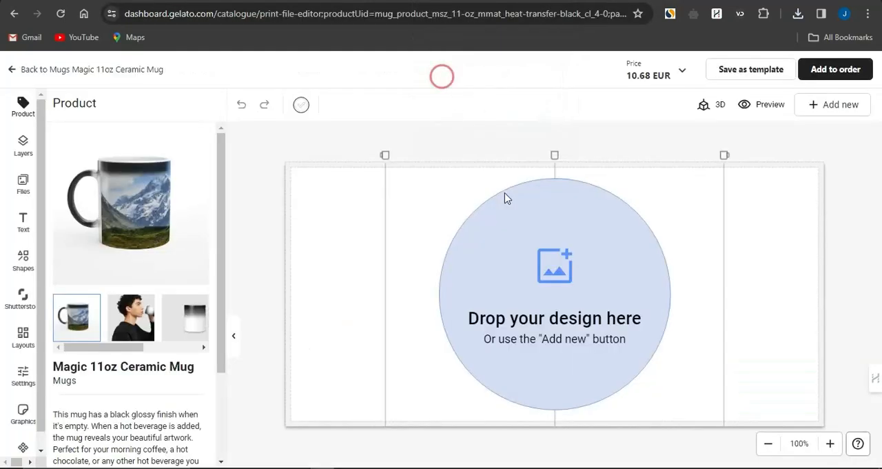
click(553, 278)
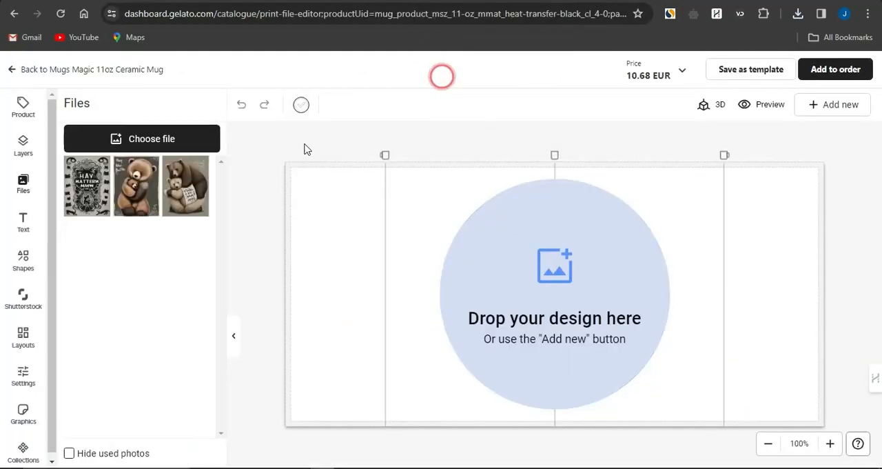
click(165, 142)
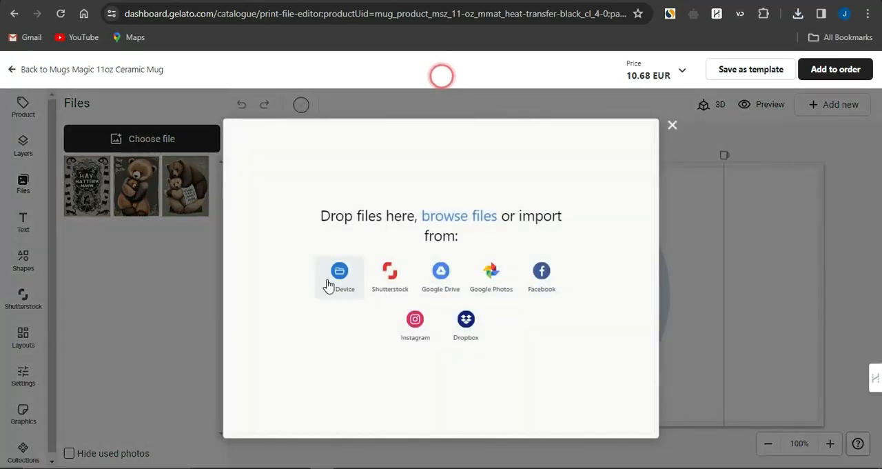
click(333, 285)
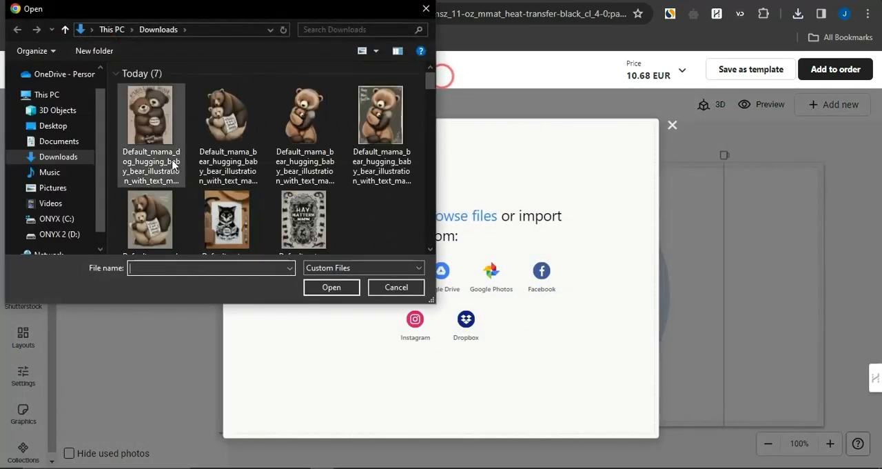
click(249, 136)
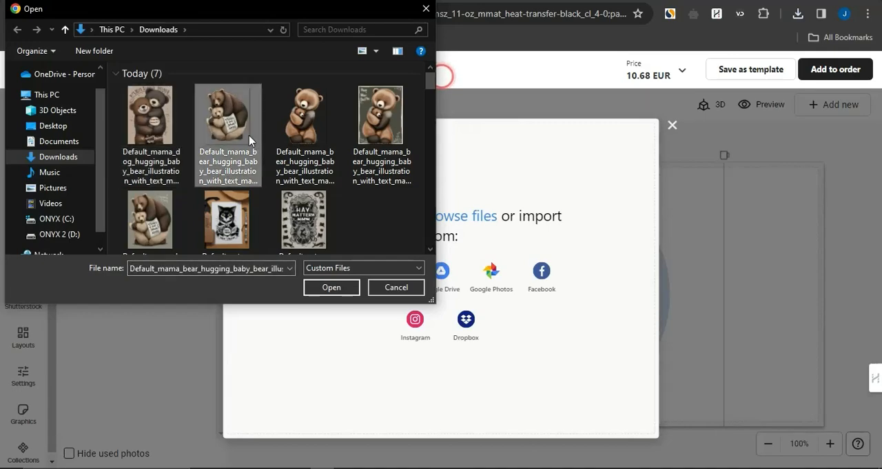
key(shift+Right)
key(Return)
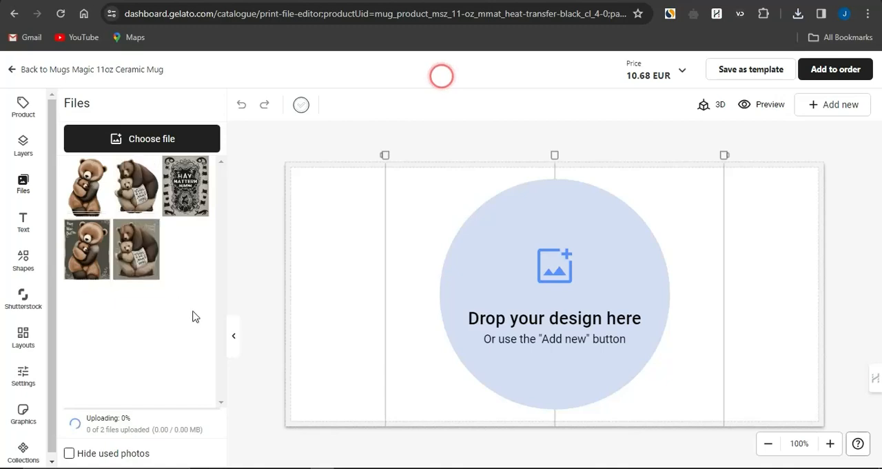
- Place the cutout of the bears with the note left of the print area's centre line, and swap it for the other bear cutout
click(136, 195)
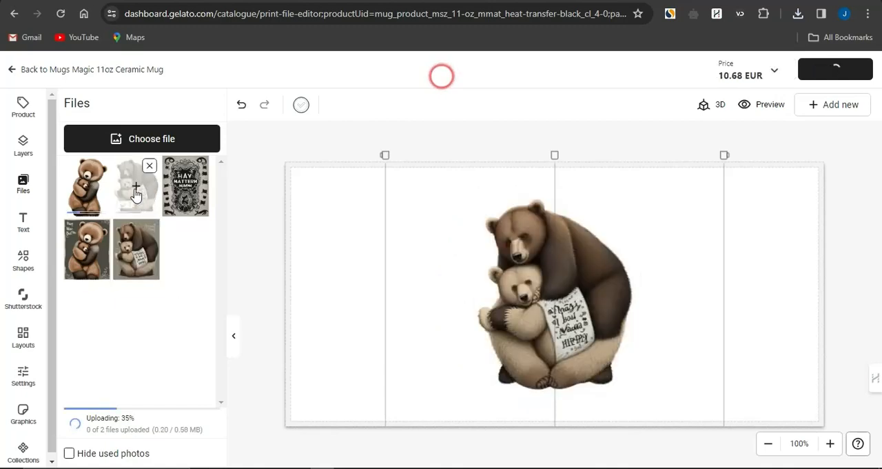
drag(586, 310, 501, 317)
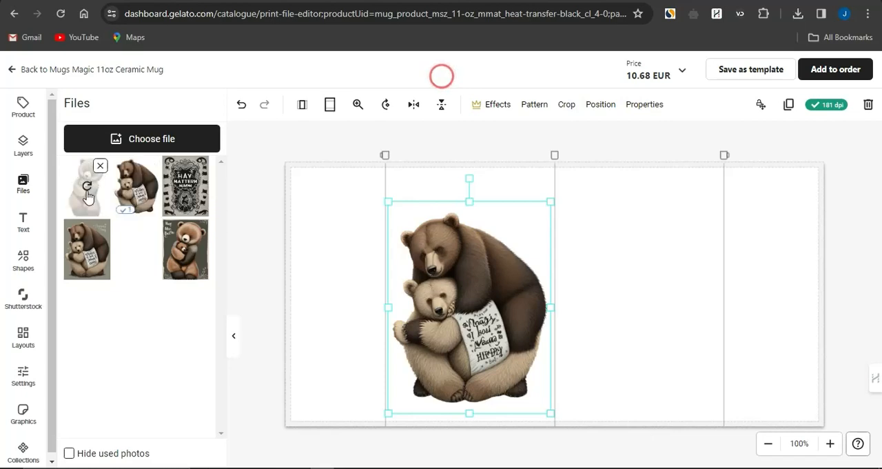
click(87, 193)
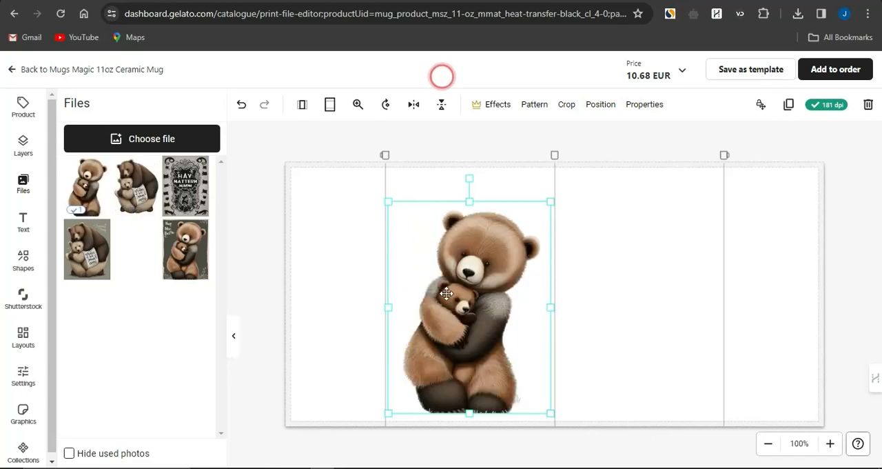
- Position the cutout of the bears with the note left of the centre line and delete the empty image placeholder beside it
drag(447, 294, 469, 286)
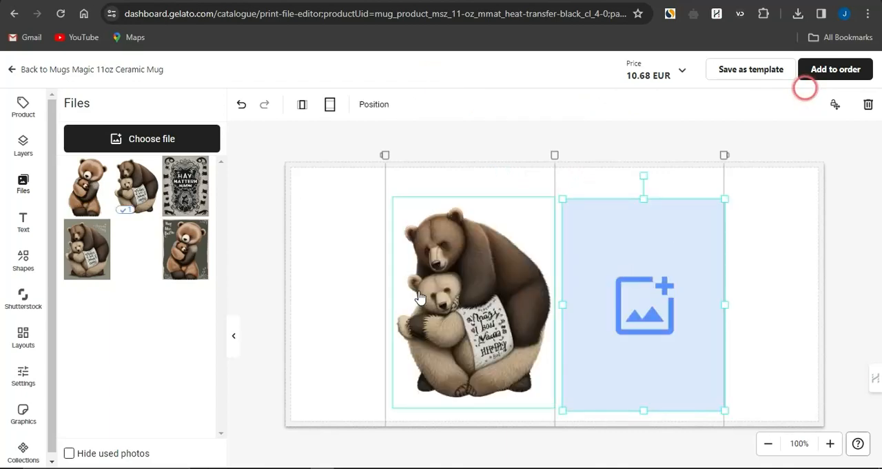
key(Delete)
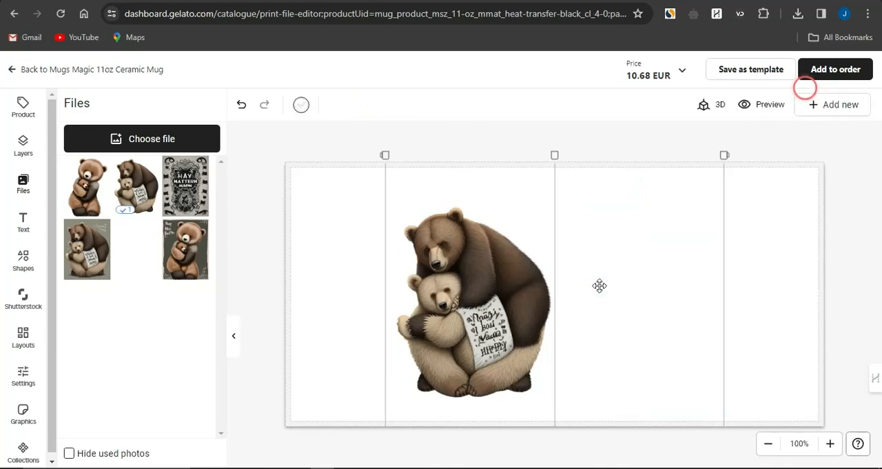
drag(482, 292, 477, 295)
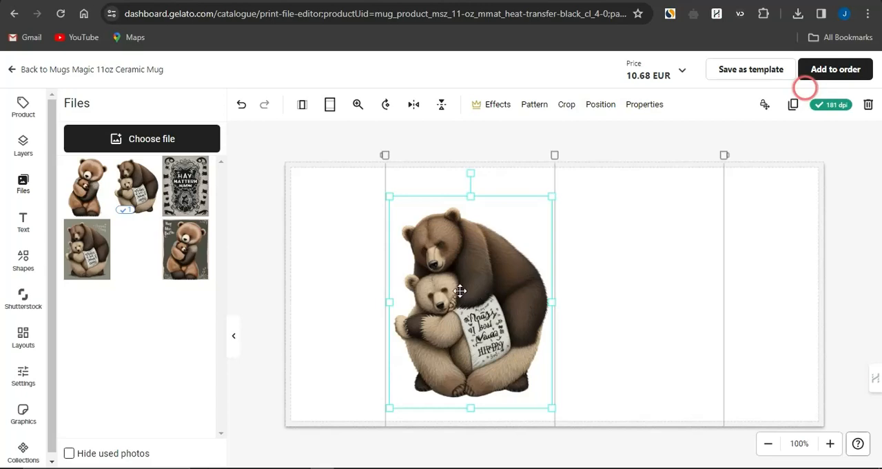
- Duplicate the bear cutout to the right of the centre line and replace the copy's image with the other bear cutout
click(794, 105)
drag(524, 288, 667, 266)
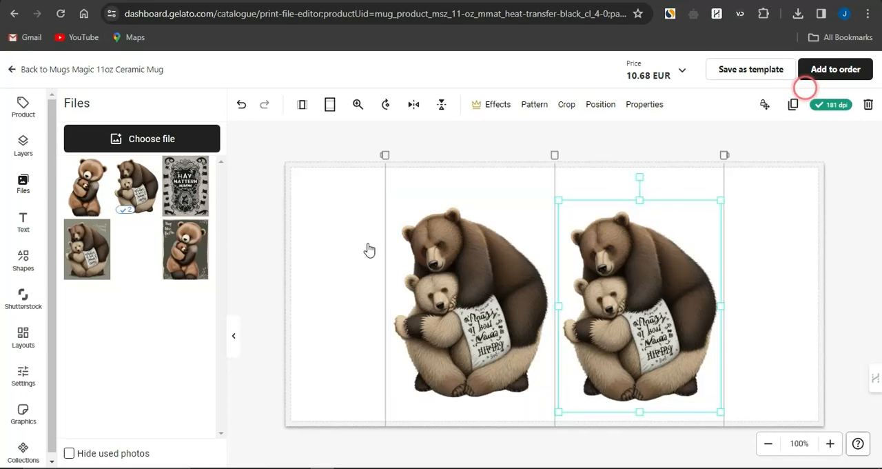
click(95, 202)
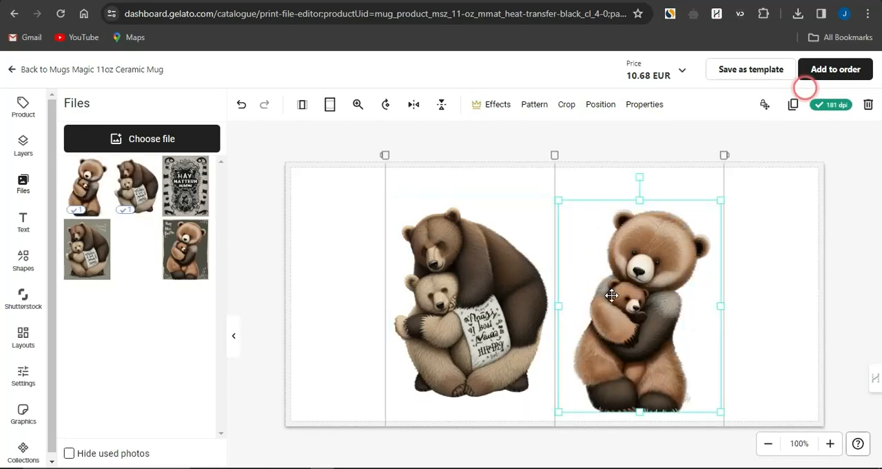
drag(611, 295, 613, 290)
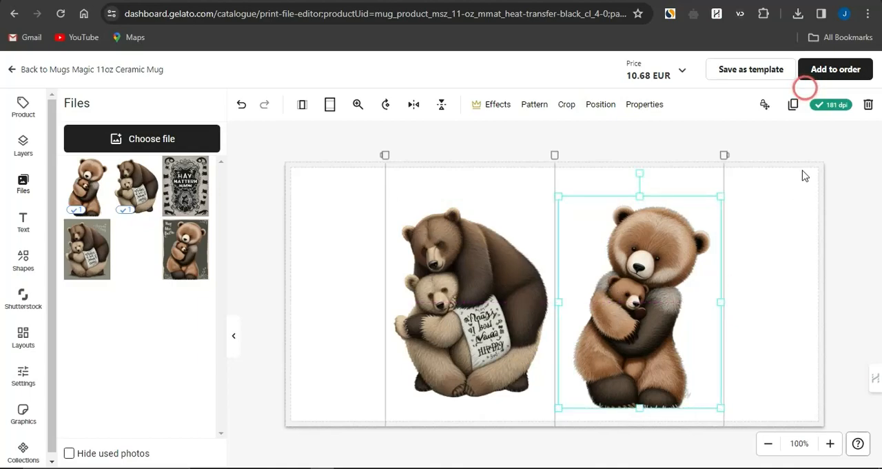
- Save the finished two-bear design as a template named Magic 11oz Ceramic Mug
click(771, 131)
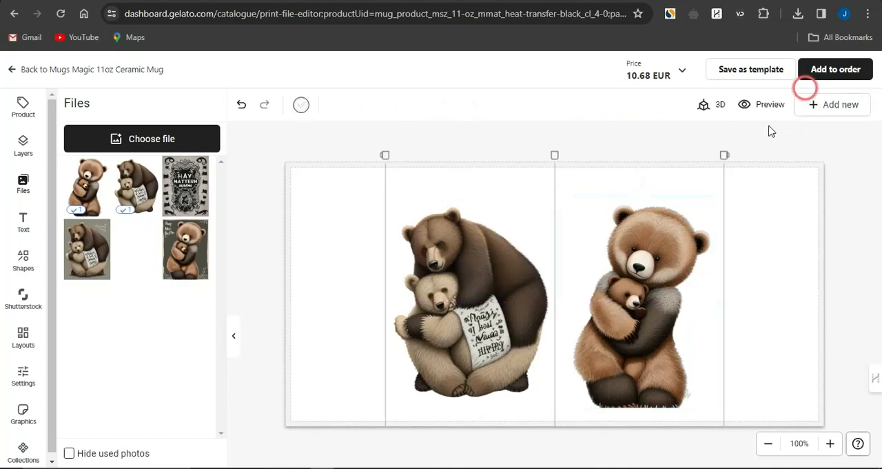
click(759, 76)
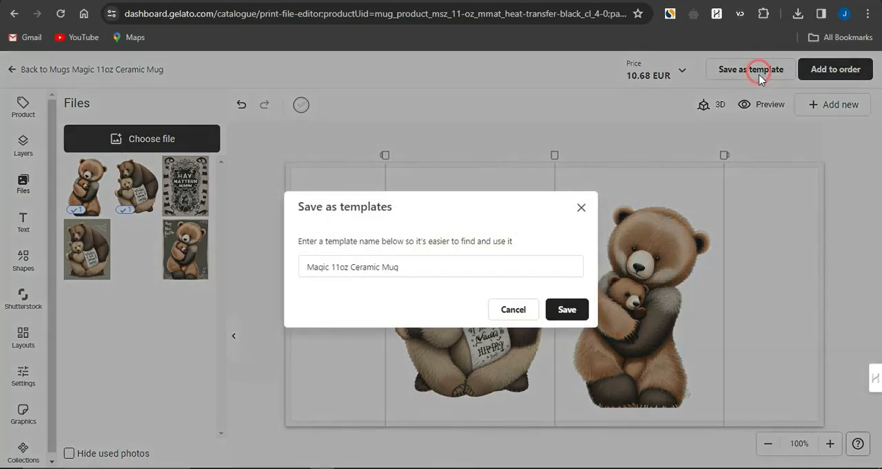
click(567, 310)
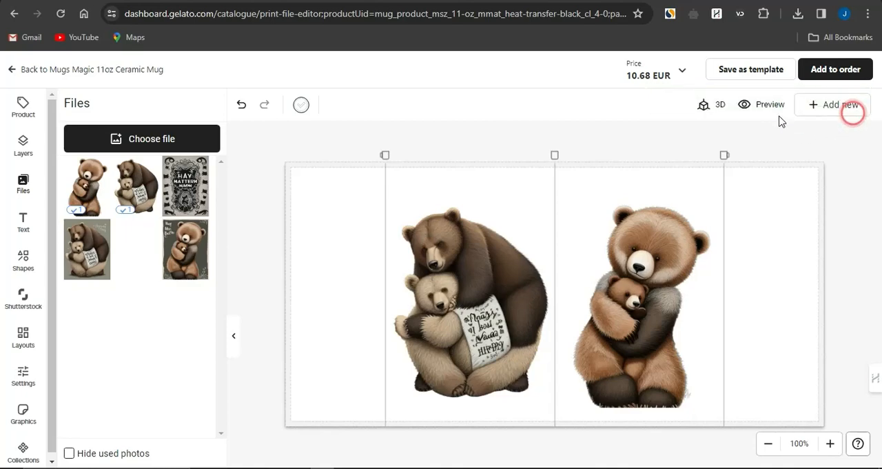
- Preview the mug design from each side and in the wooden-table scene, and return to the editor
click(770, 105)
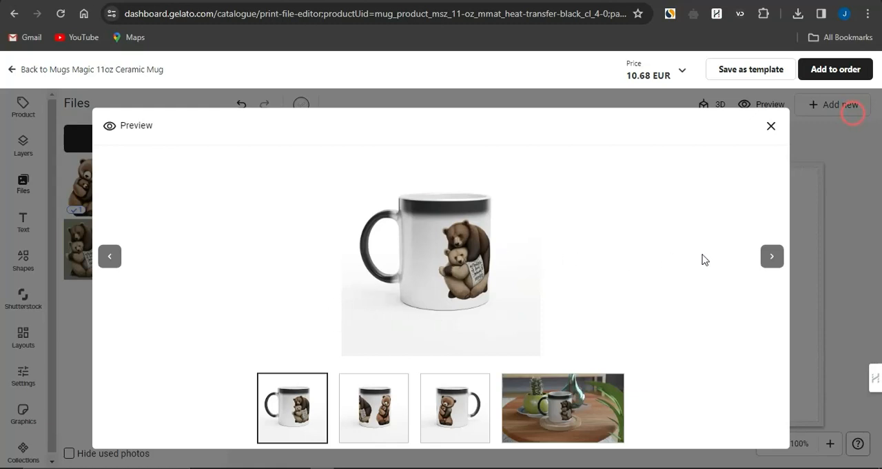
click(767, 259)
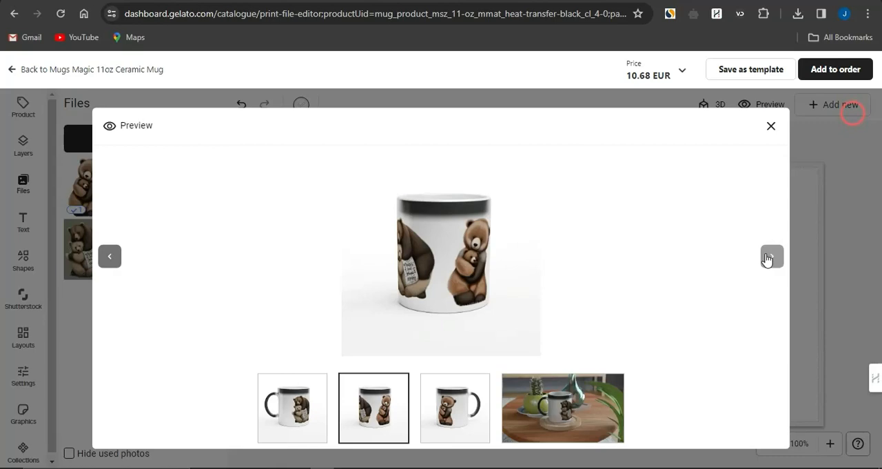
click(768, 258)
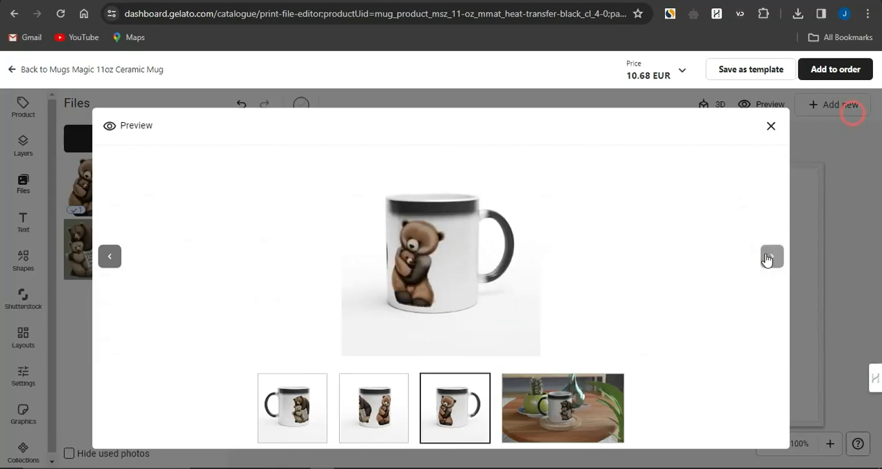
click(767, 259)
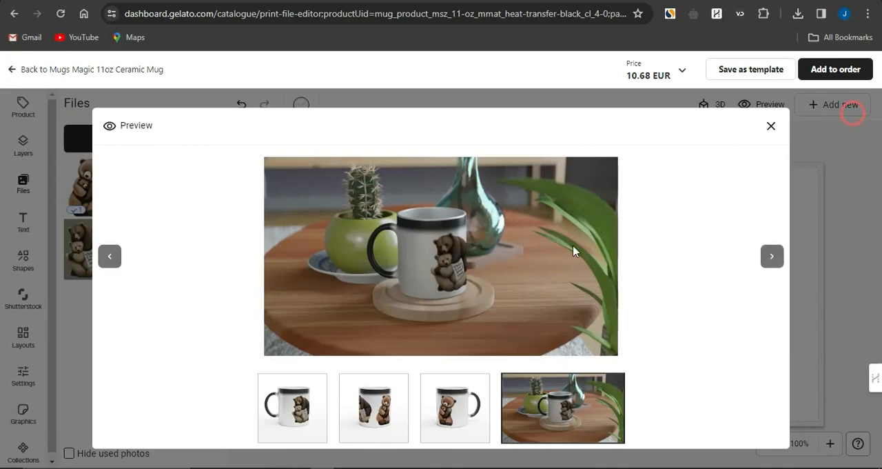
click(771, 127)
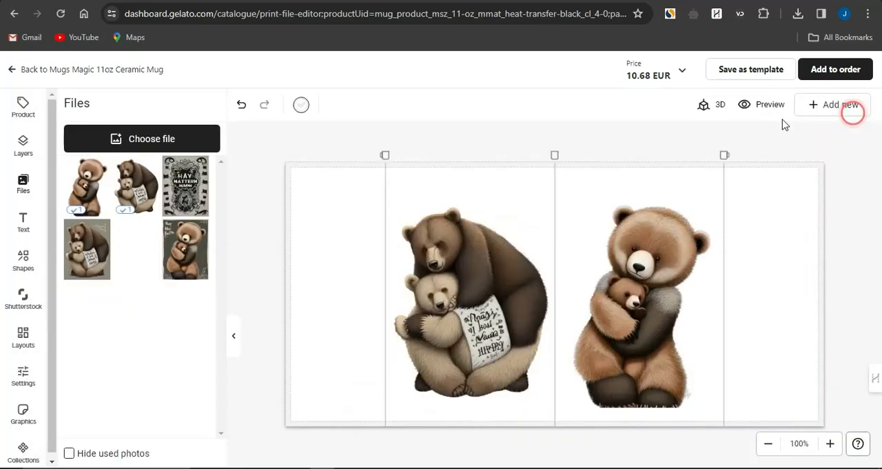
- Add the designed magic mug to the order
click(837, 107)
click(815, 75)
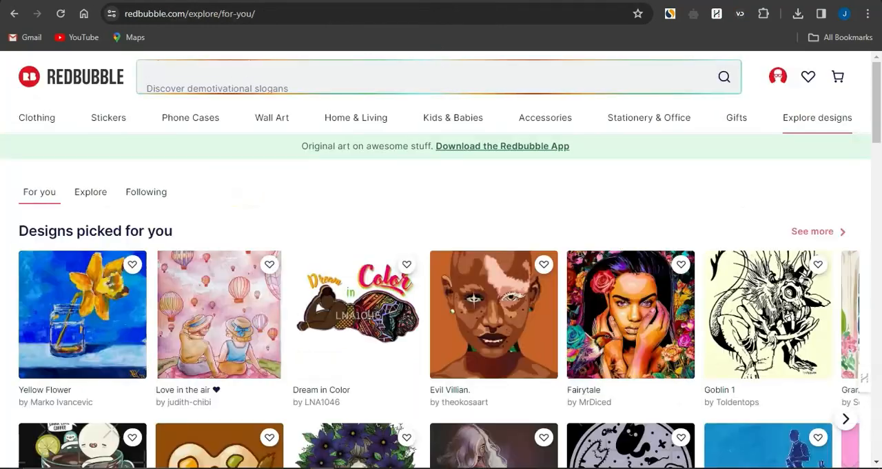
- Look over the Redbubble designs page, return to the Gelato draft order, and switch to the Etsy search results for mugs
mouse_move(400, 191)
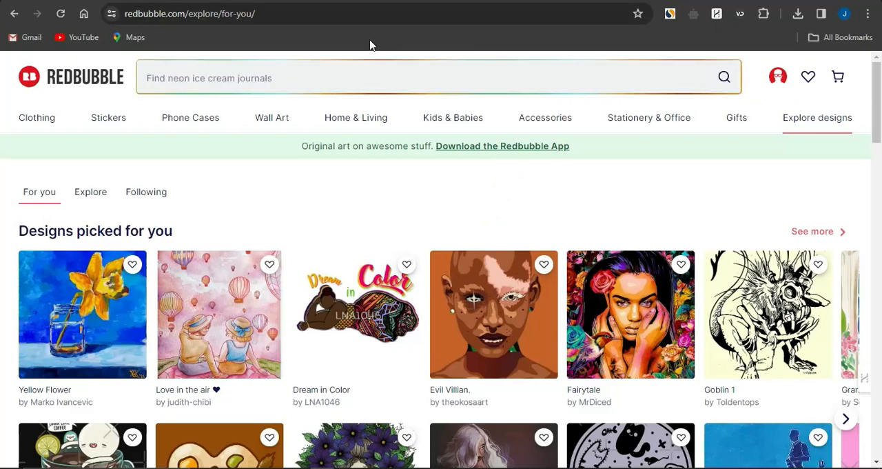
click(483, 1)
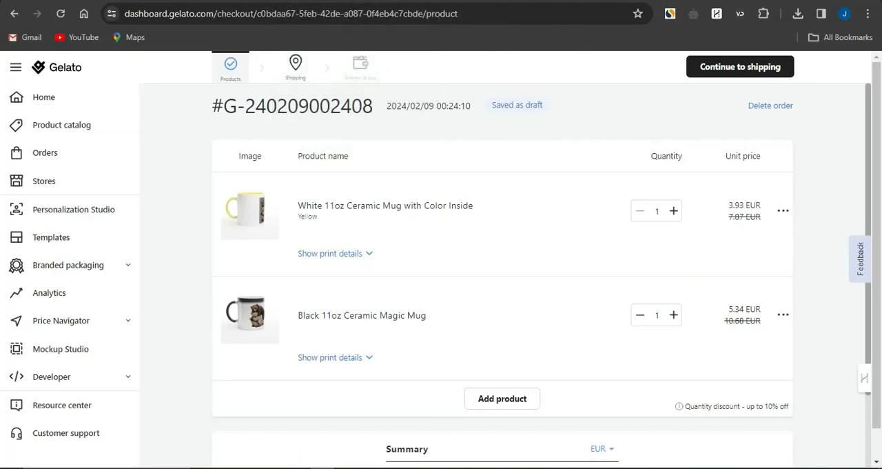
click(303, 1)
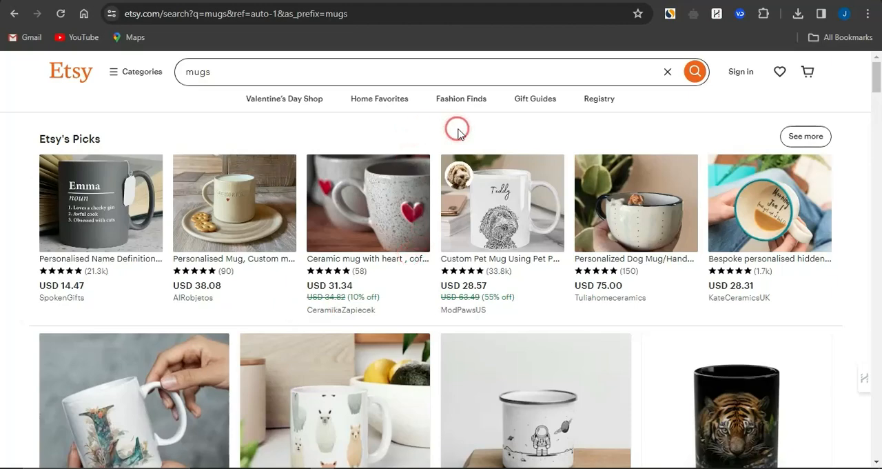
- Switch to the OJ Marketing channel on YouTube and show its subscription notification options
click(617, 1)
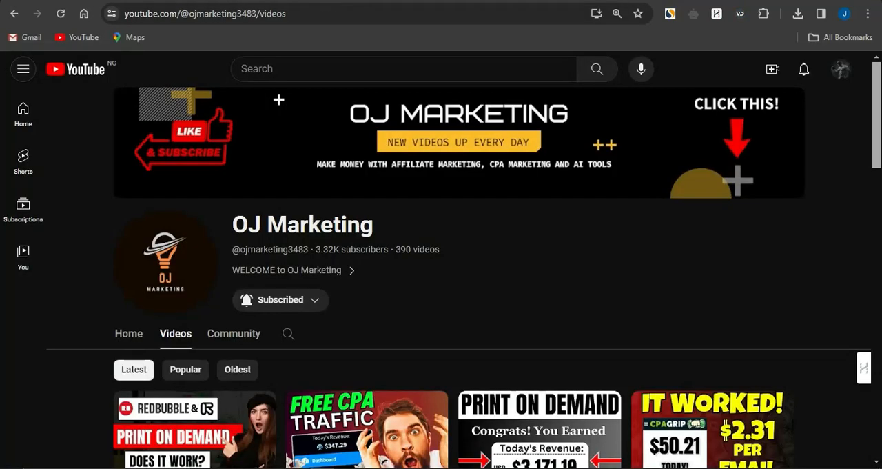
click(316, 302)
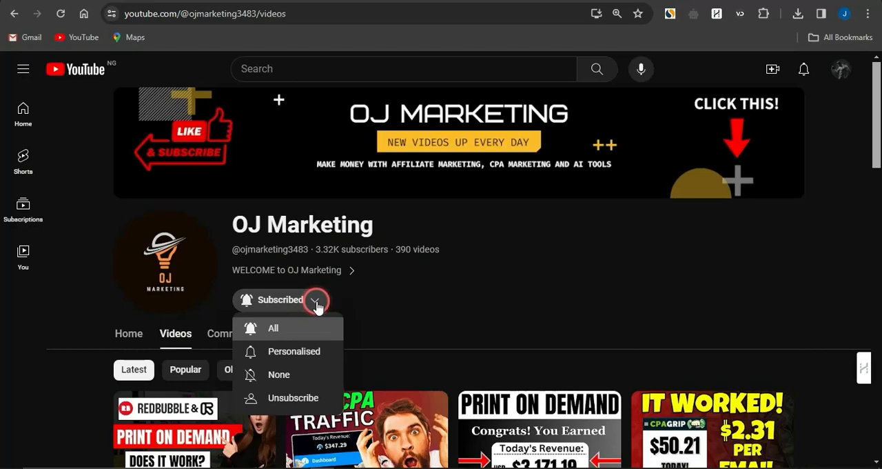